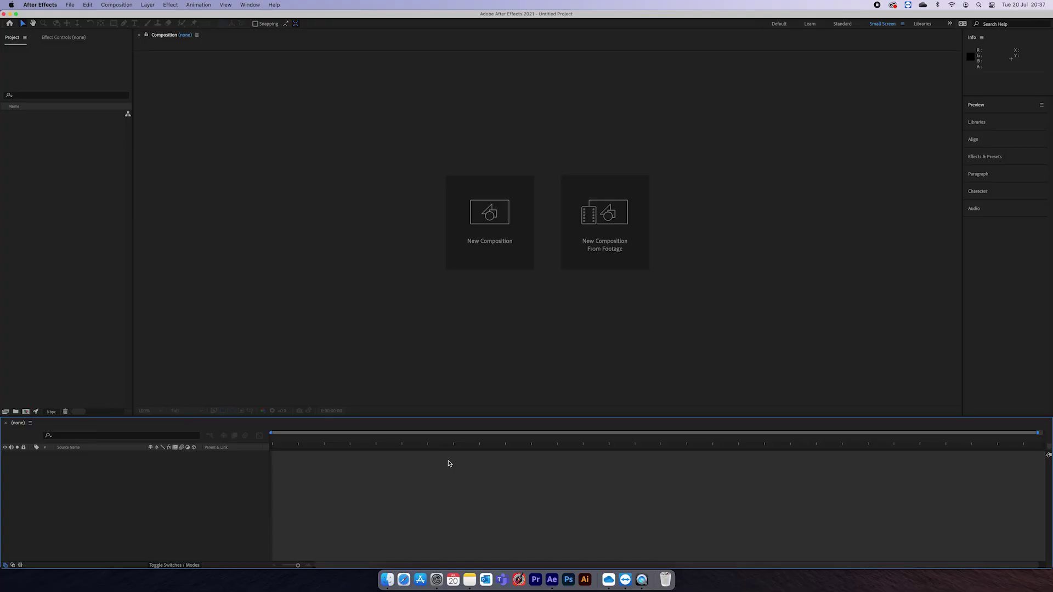
Step: Name the new composition 'Glass', keeping 1920×1080 at 30 fps
key(super+n)
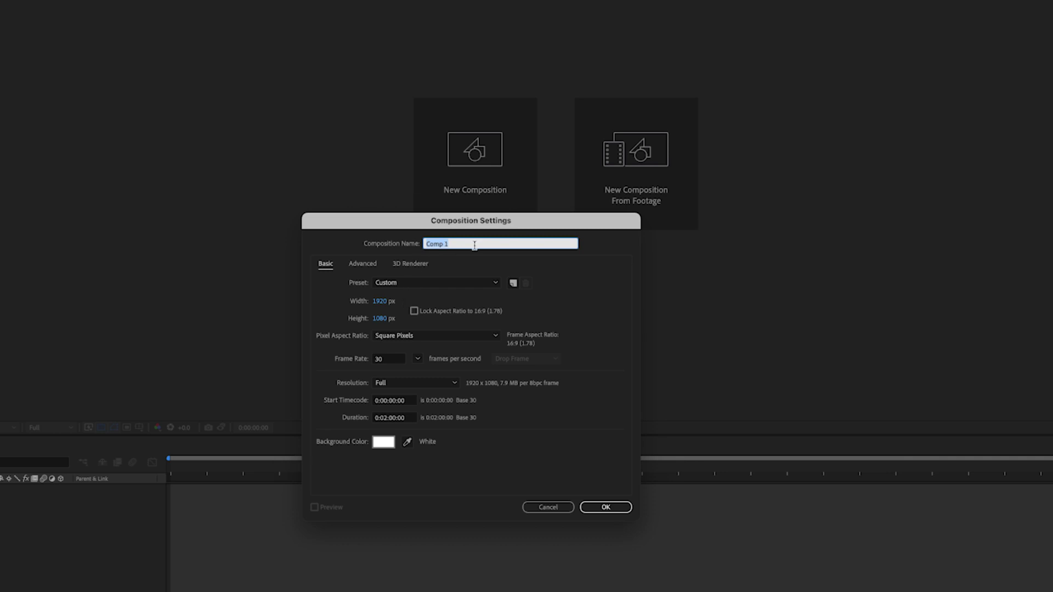
text(Glass)
click(606, 507)
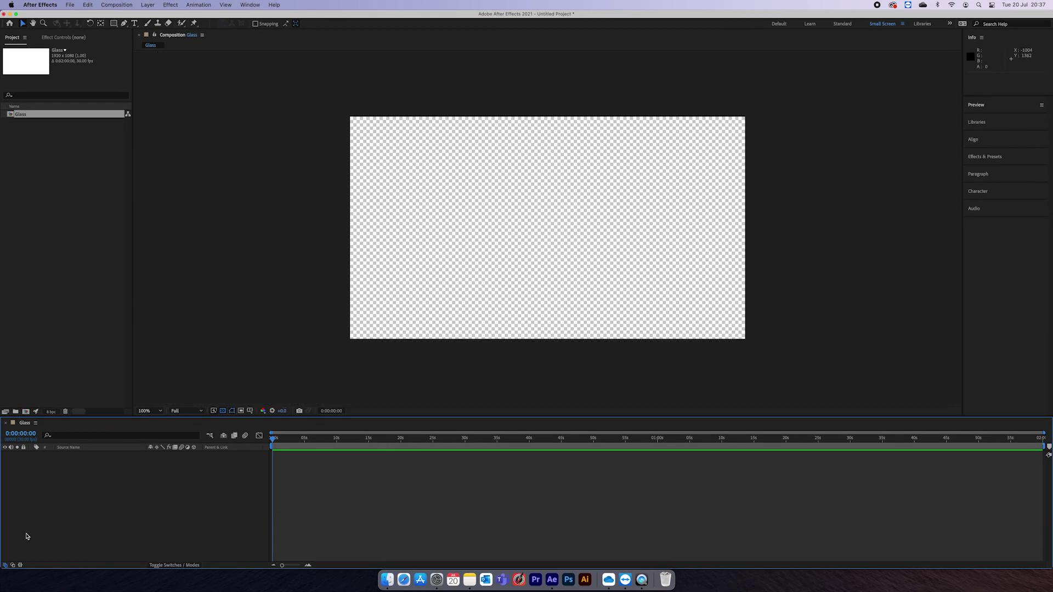
Step: Type 'Glass' into a new paragraph text box on the composition
key(super+t)
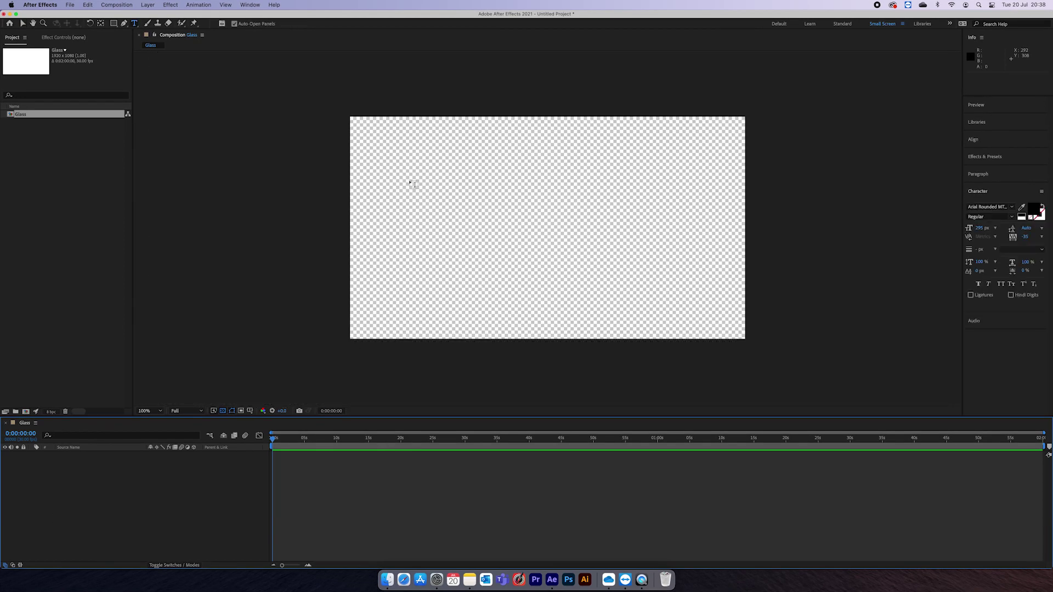
drag(409, 181, 671, 281)
text(Glass)
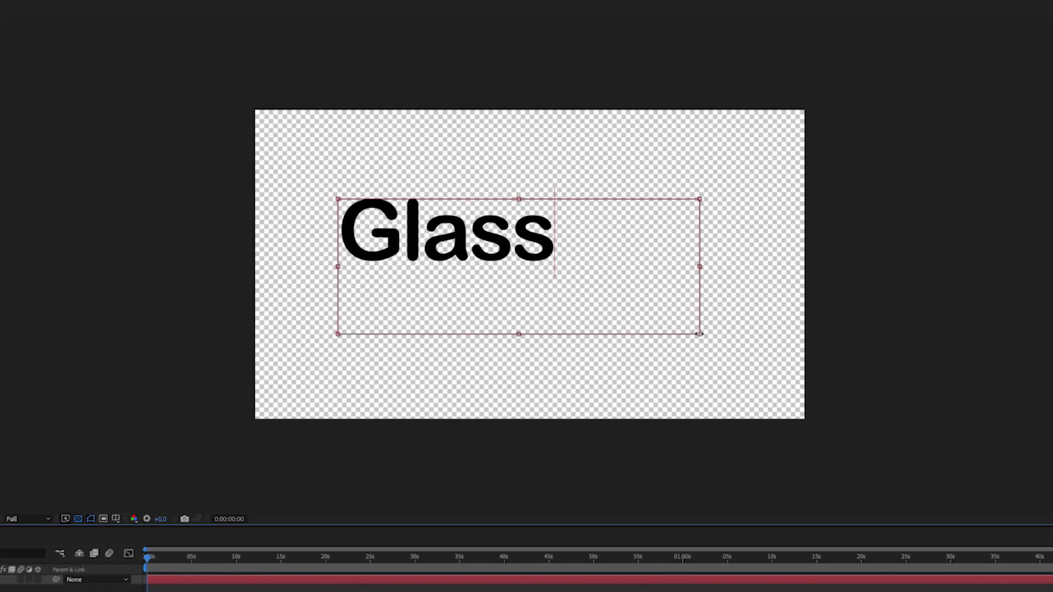
key(BackSpace)
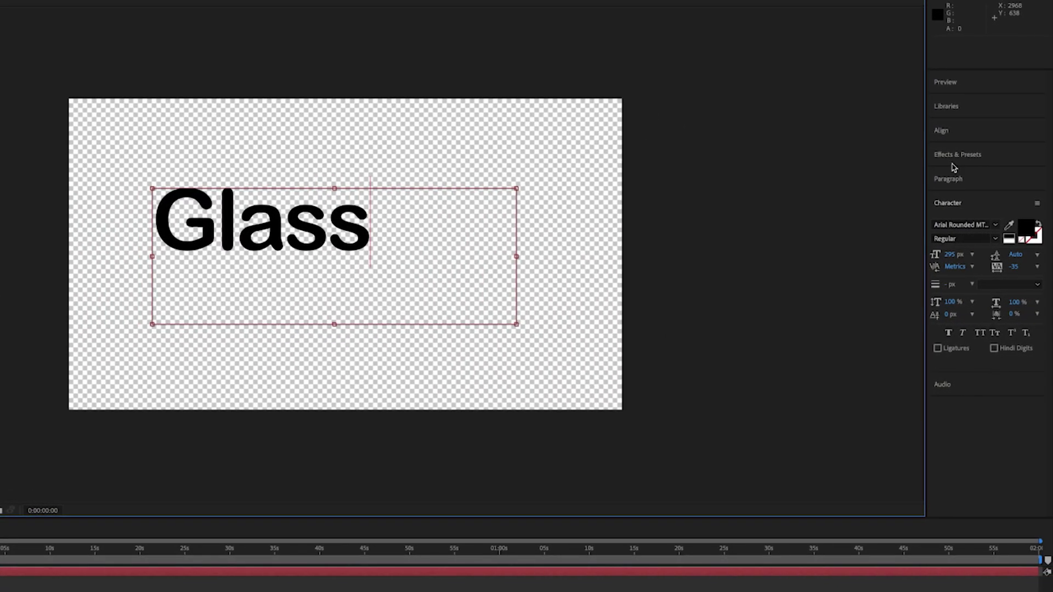
Step: Centre the Glass text horizontally and vertically on the composition
click(957, 184)
click(957, 135)
click(958, 162)
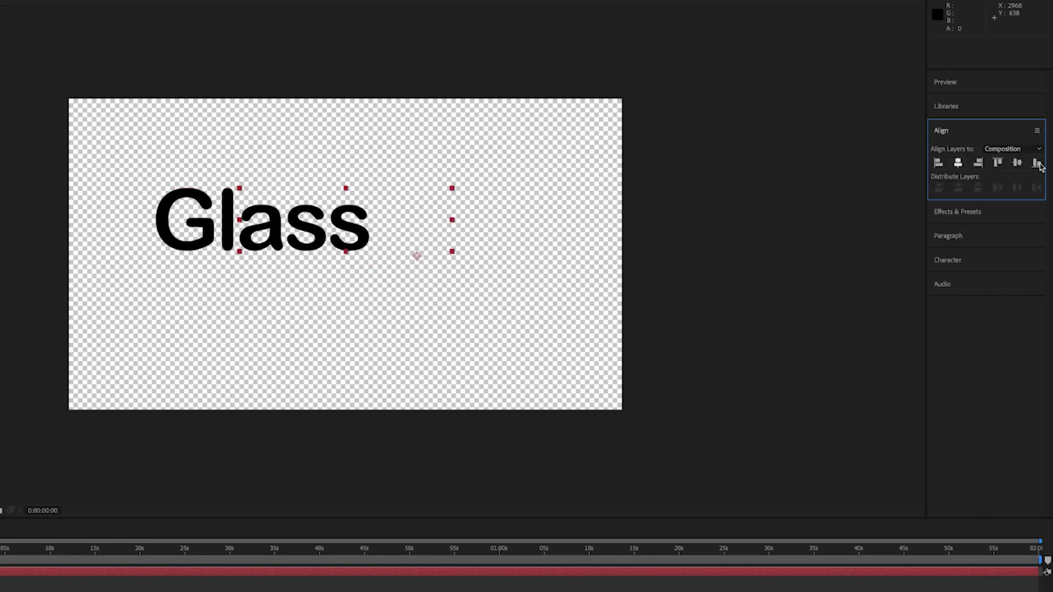
click(1017, 163)
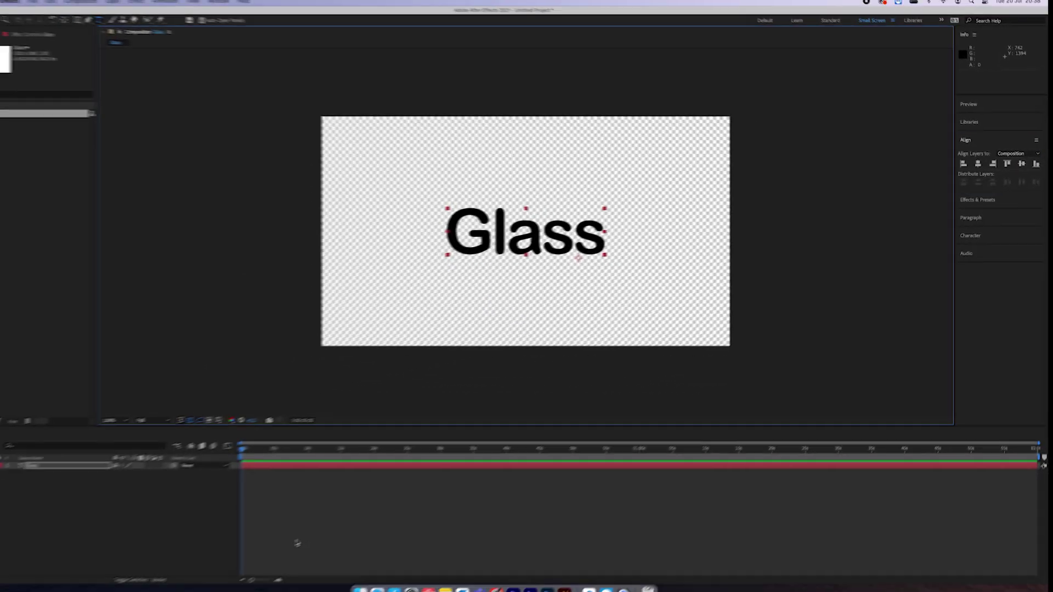
click(0, 591)
click(79, 455)
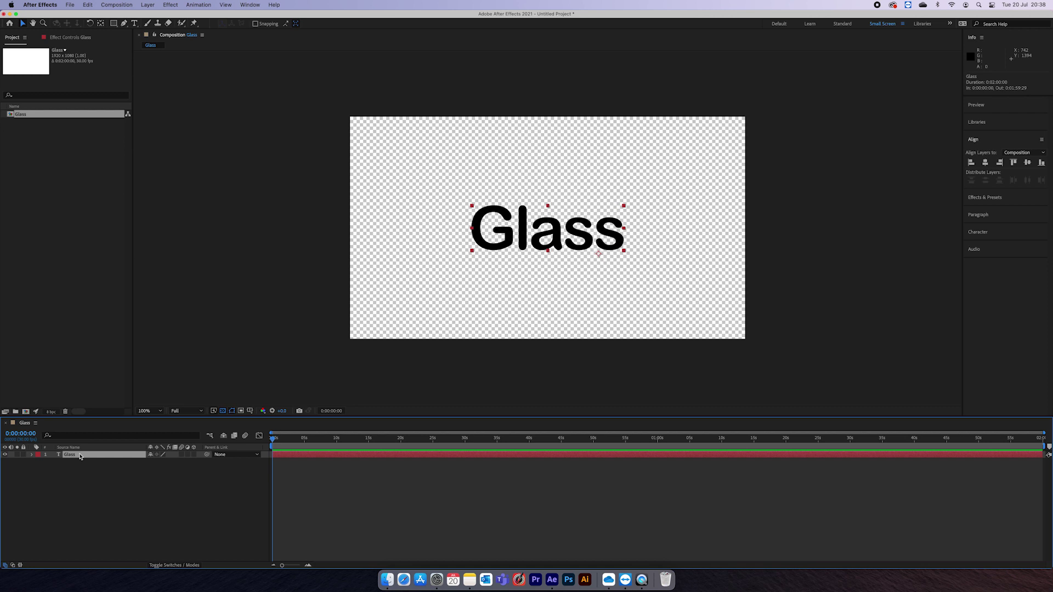
Step: Duplicate the Glass layer as 'Glass 2' and swap its fill to white
key(super+d)
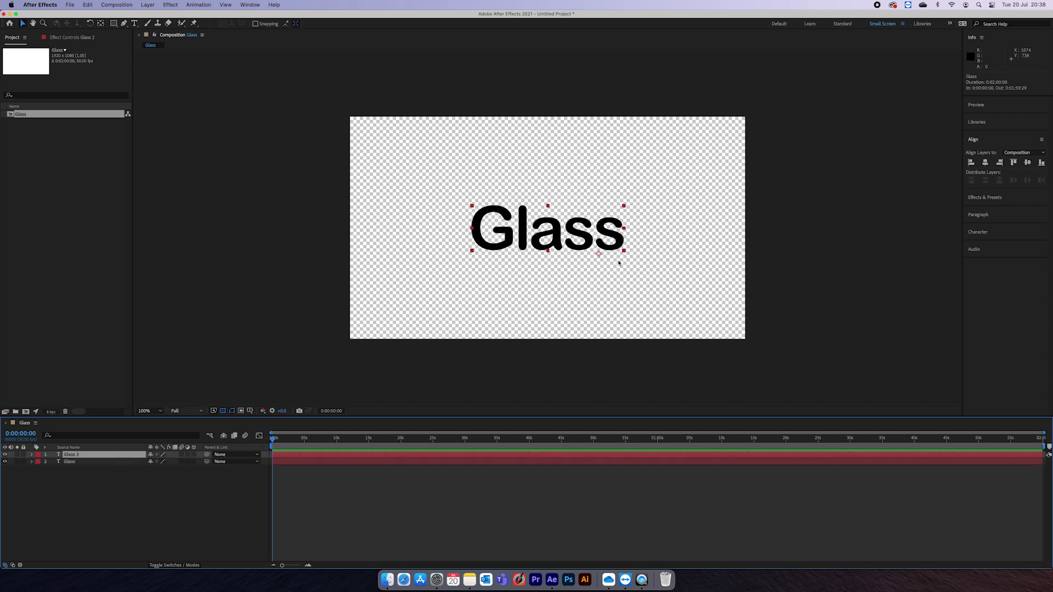
click(821, 253)
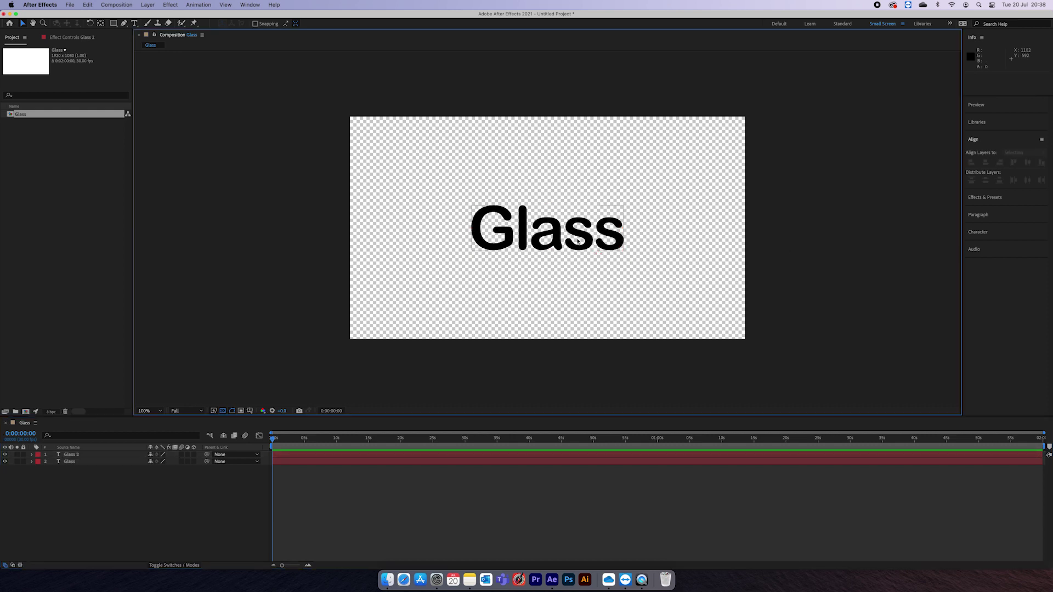
click(987, 232)
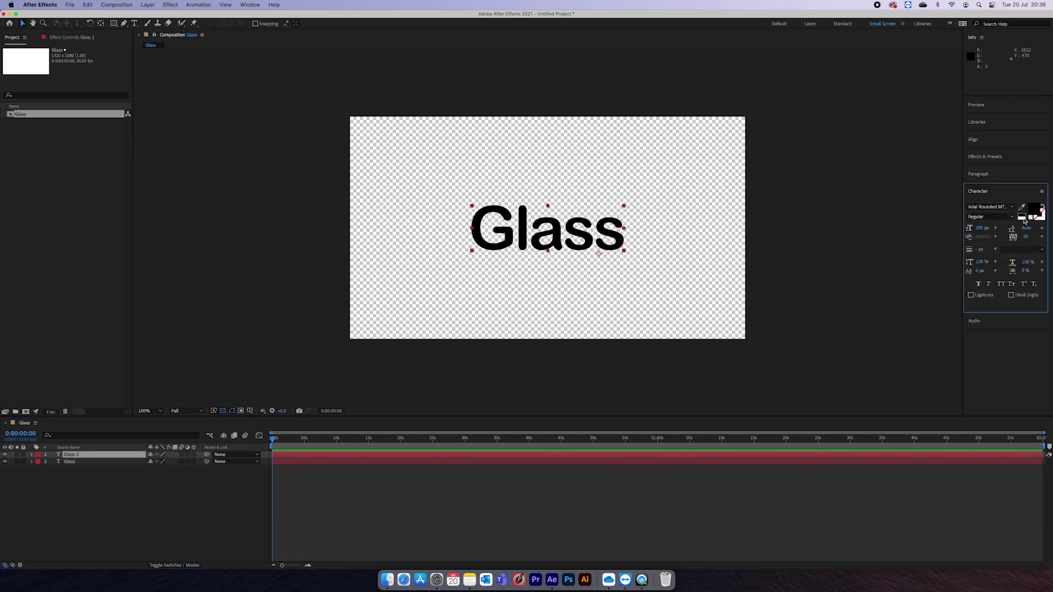
click(1029, 220)
click(431, 507)
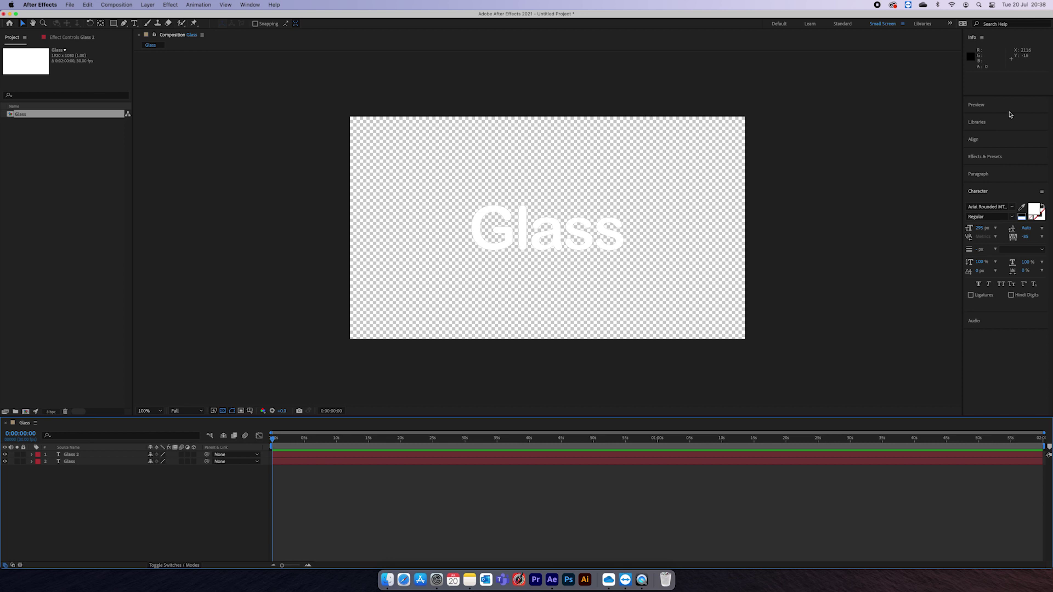
Step: Apply Gaussian Blur to the Glass 2 layer
click(982, 156)
click(985, 170)
text(gau)
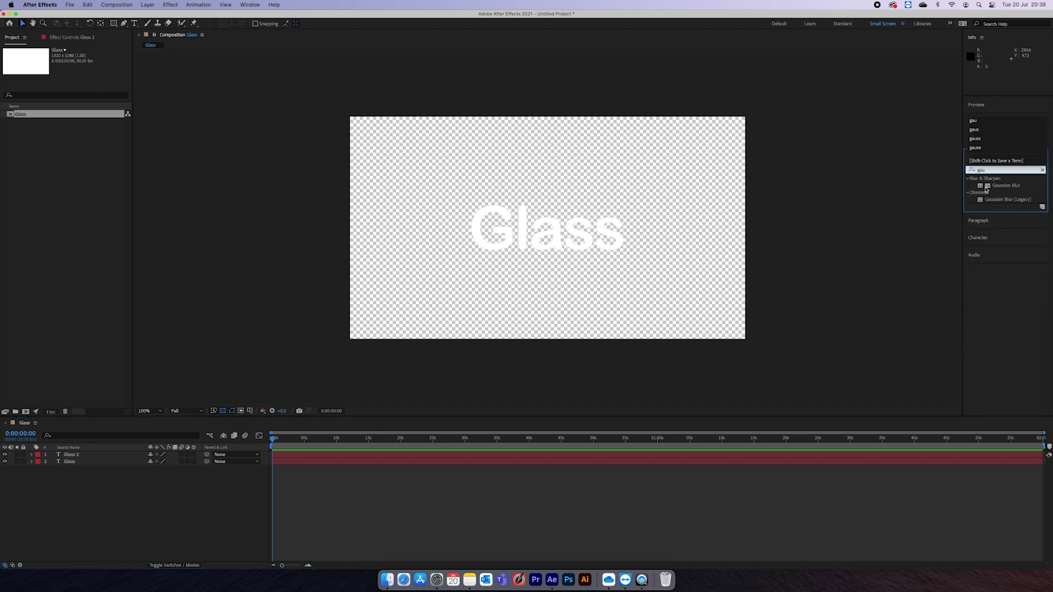
drag(986, 189, 75, 457)
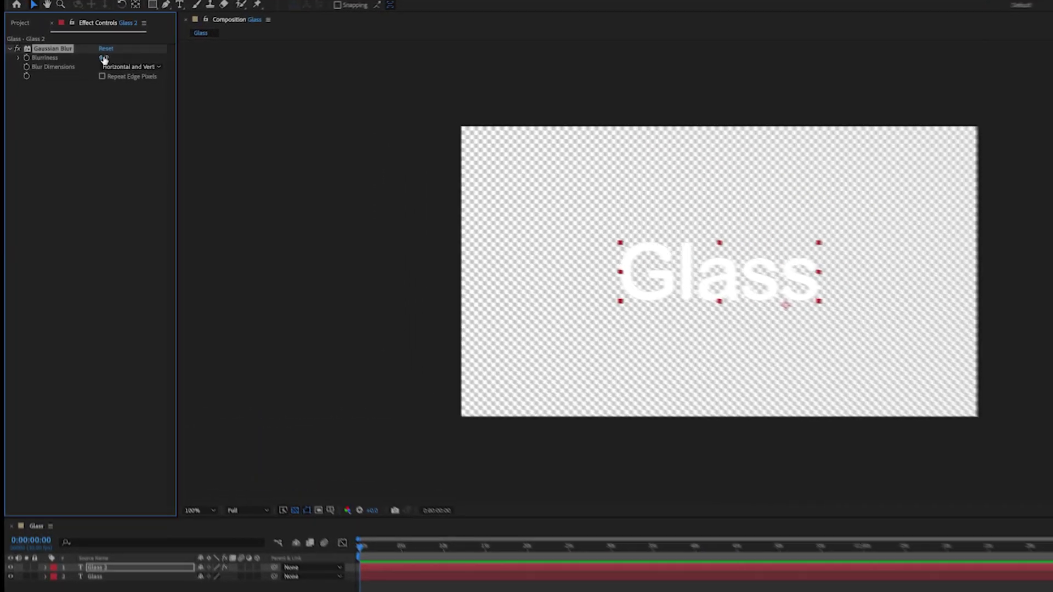
Step: Set the Gaussian Blur's Blurriness to 40
drag(104, 60, 837, 470)
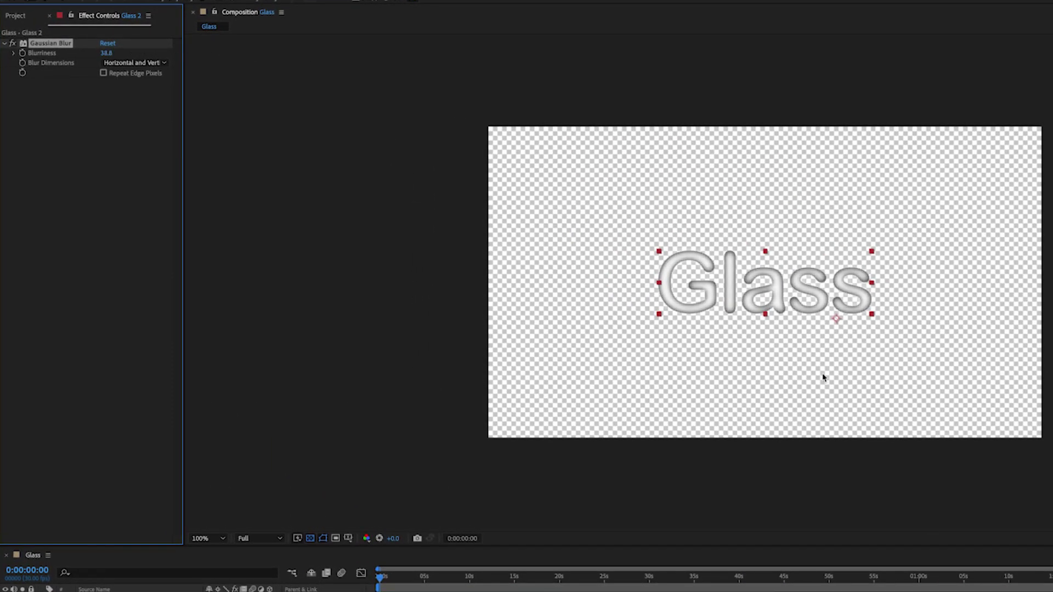
scroll(788, 319, up, 1)
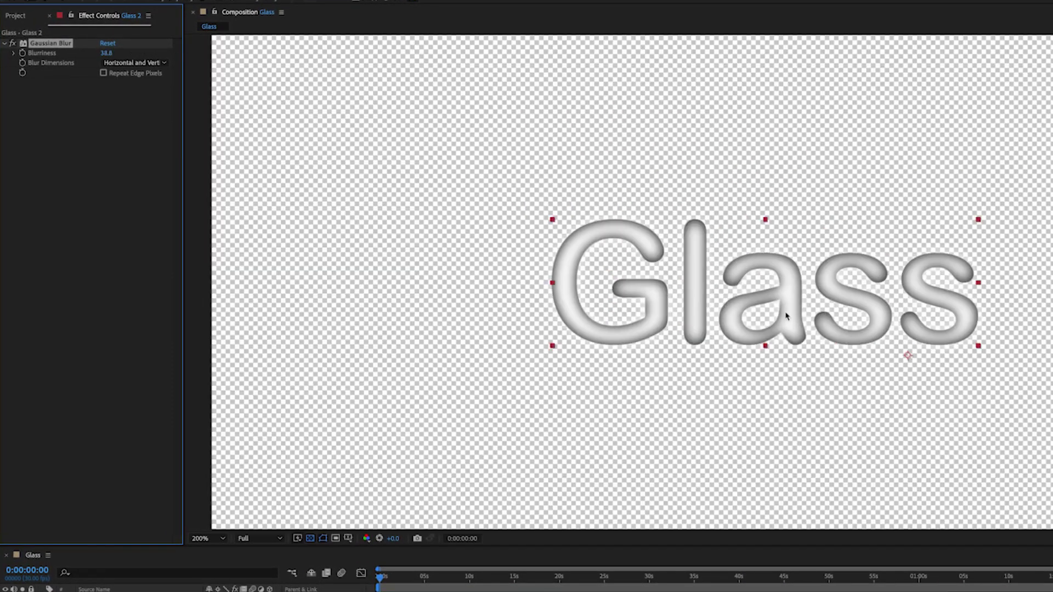
mouse_move(105, 53)
mouse_down()
mouse_move(248, 51)
mouse_move(105, 58)
mouse_up()
click(106, 58)
click(62, 299)
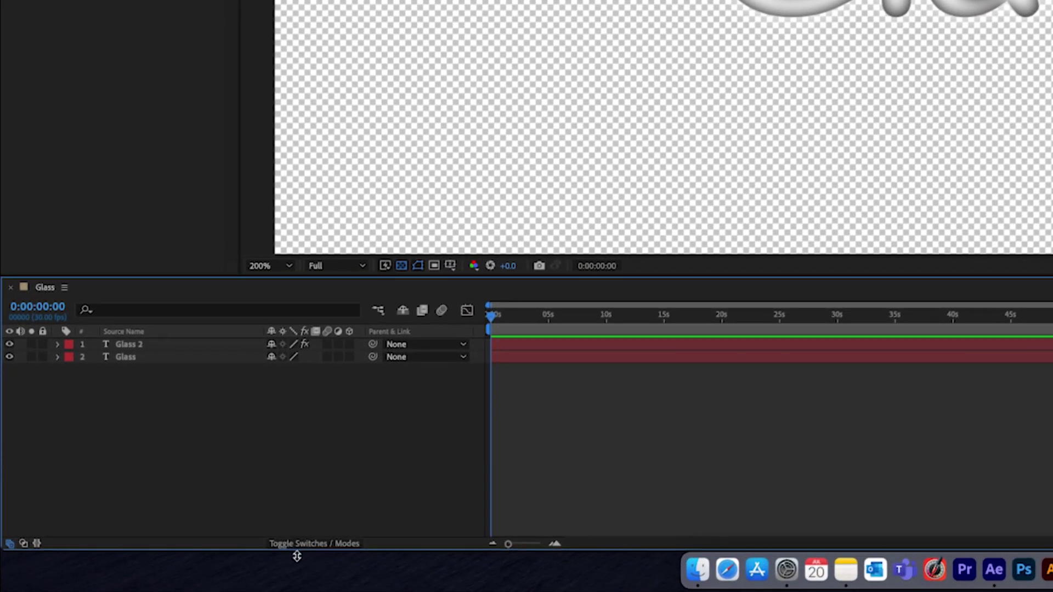
Step: Enable Preserve Underlying Transparency (T) on Glass 2 so the blur stays inside the letters
click(280, 544)
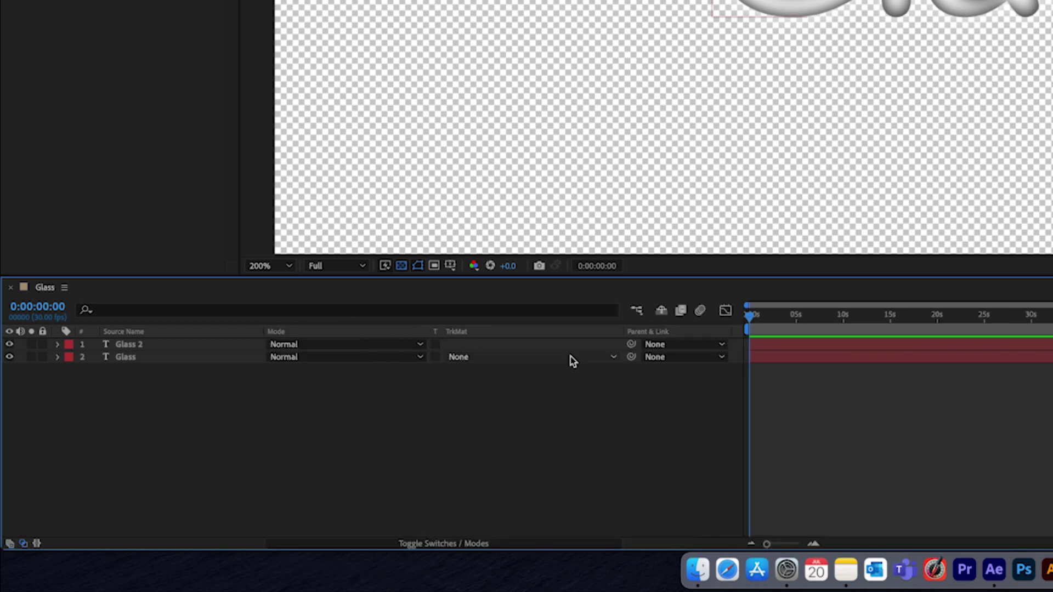
click(436, 346)
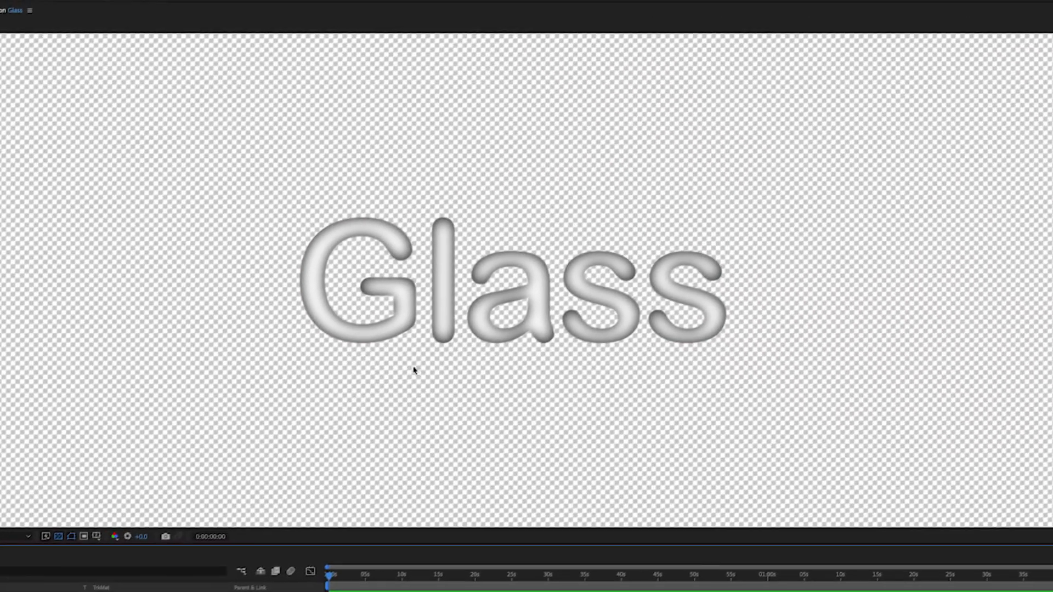
key(period)
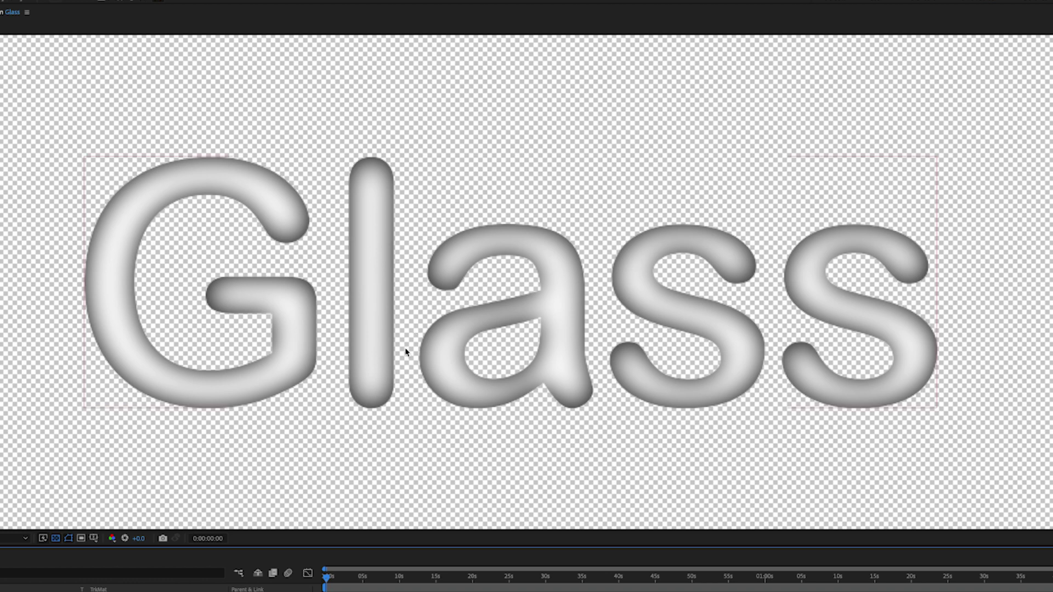
click(592, 423)
key(comma)
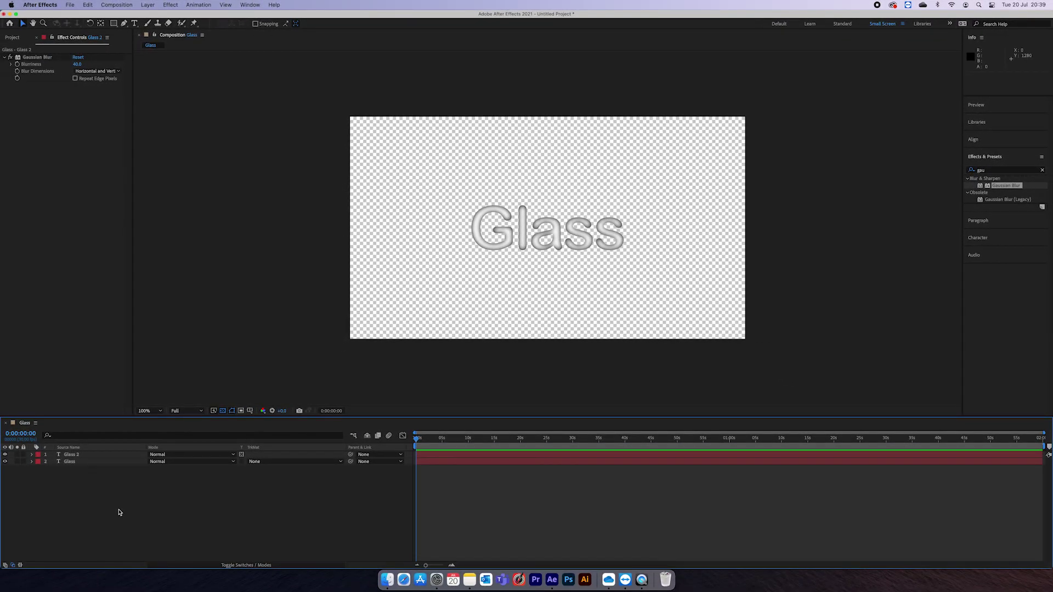
Step: Pre-compose both Glass text layers into a layer named 'Glass Effect'
key(super+a)
right_click(116, 465)
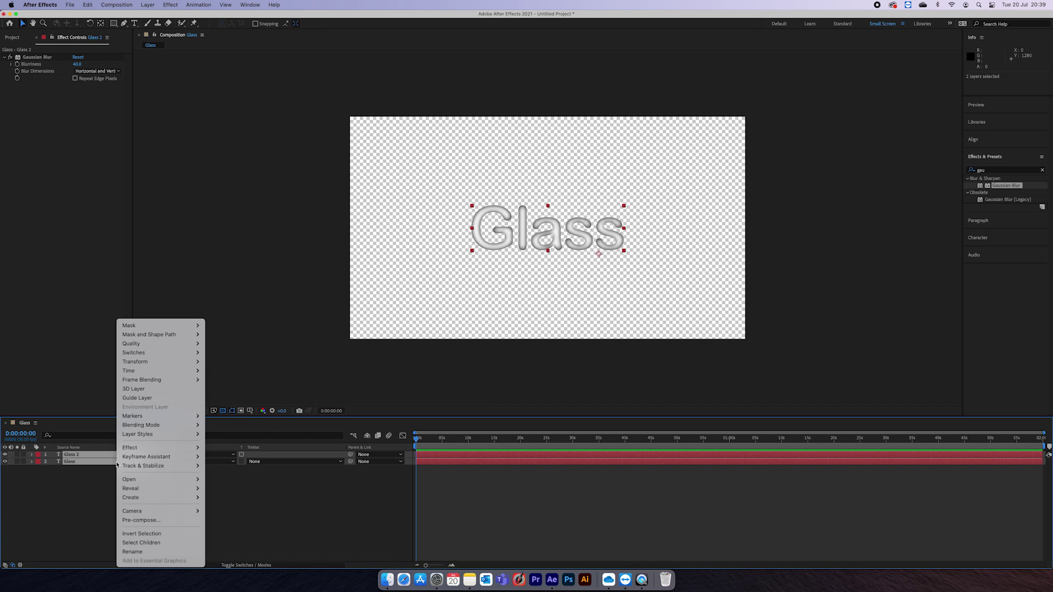
click(93, 477)
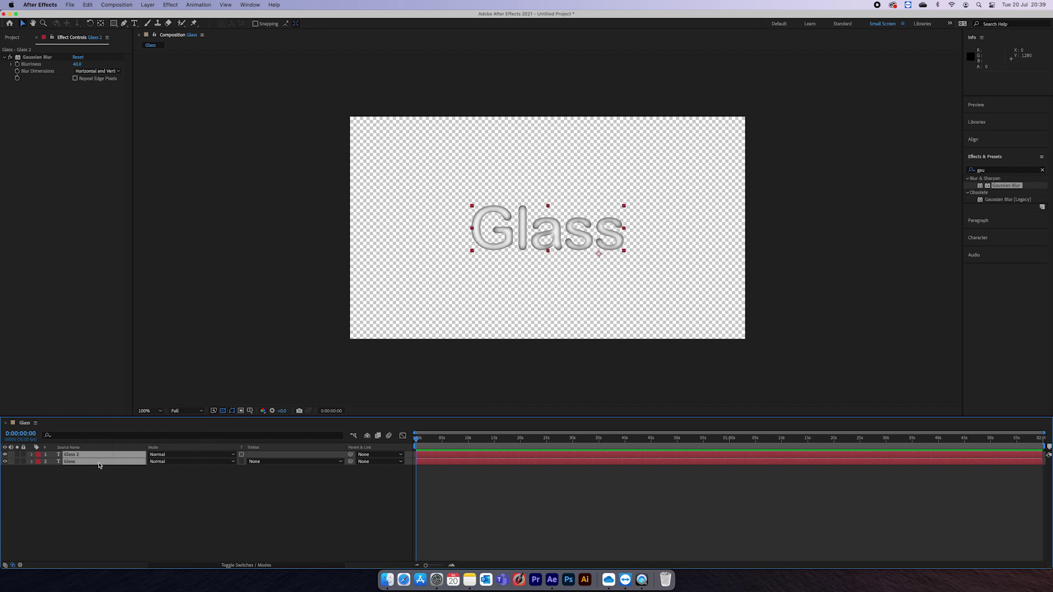
right_click(99, 463)
click(139, 520)
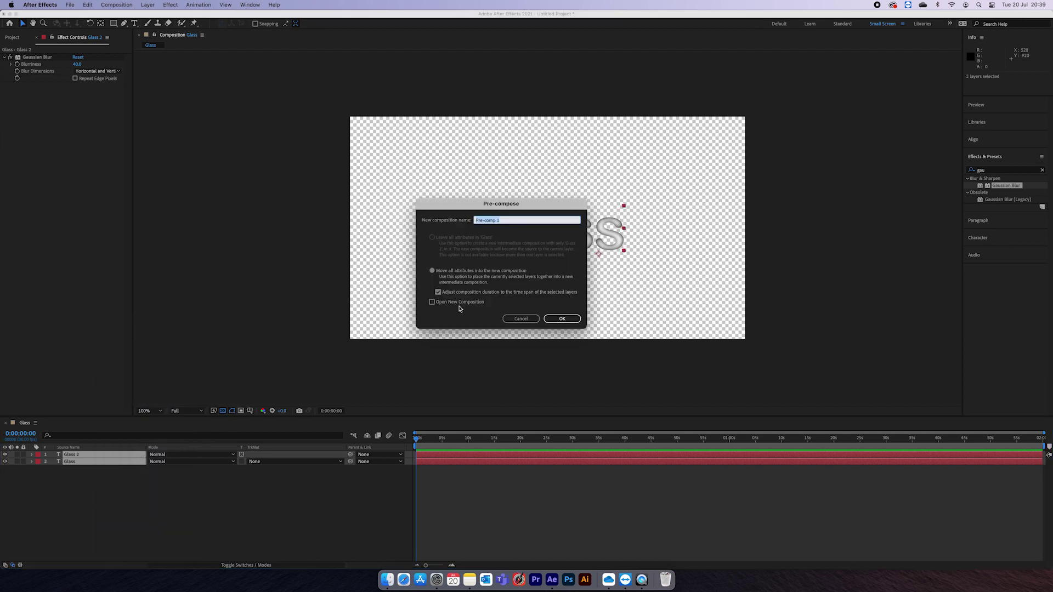
text(Glass Effect)
key(Return)
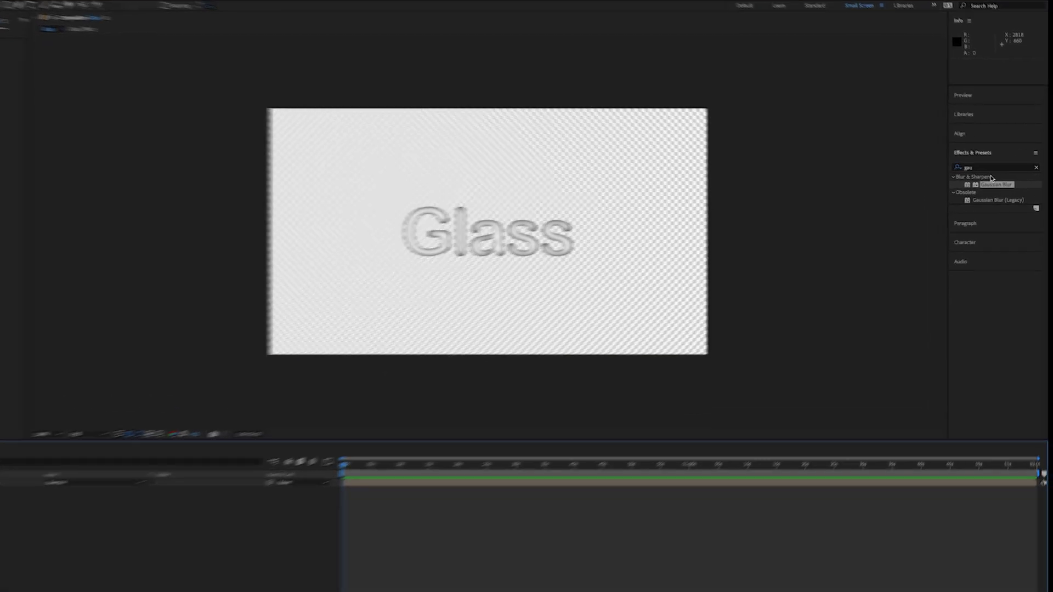
Step: Clear the effects search and select the Glass Effect layer
click(992, 170)
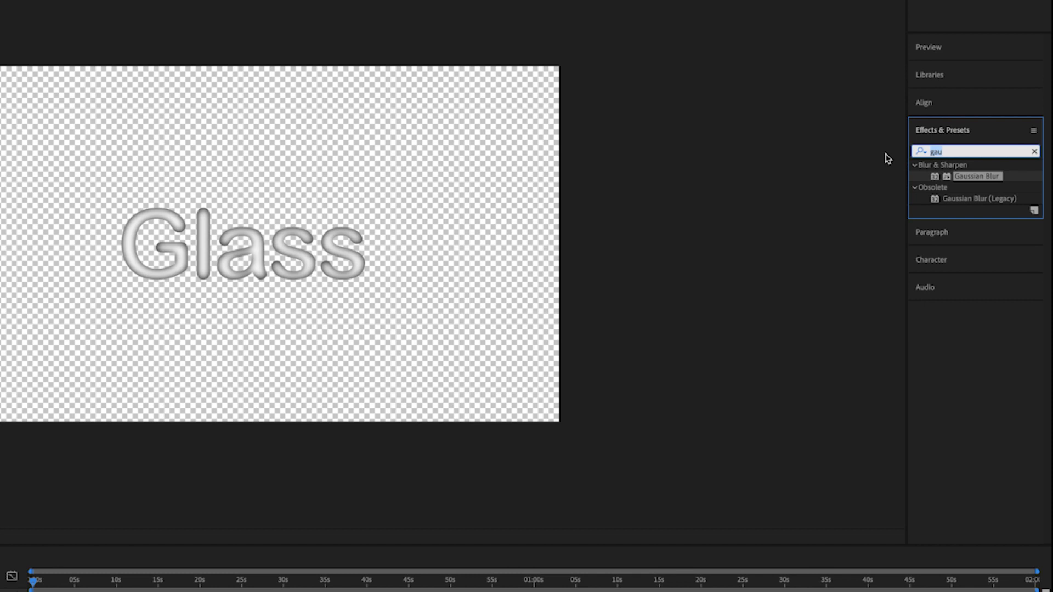
text(fill)
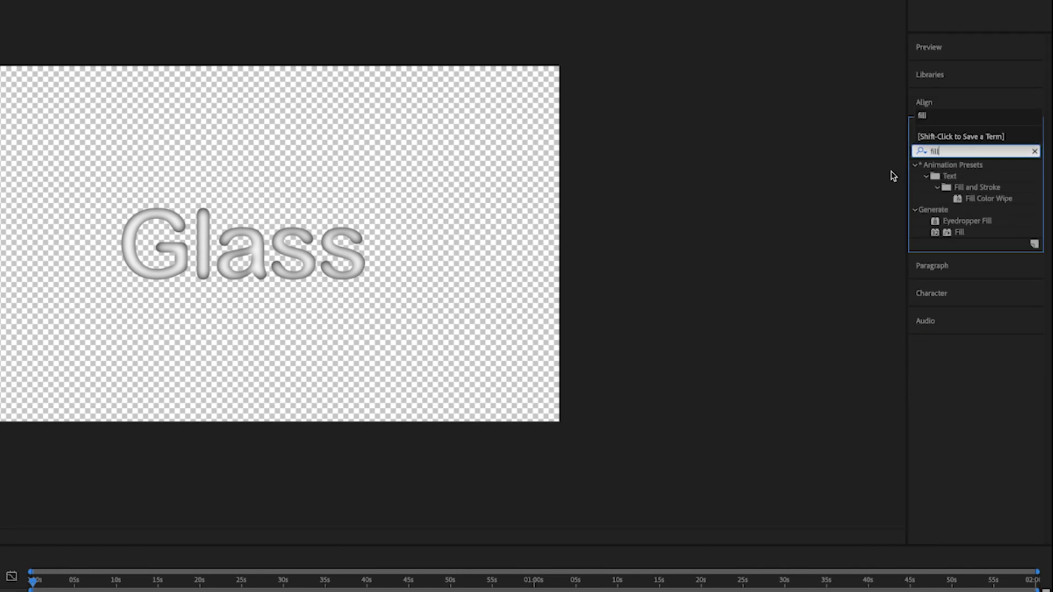
key(BackSpace)
key(BackSpace)
key(BackSpace)
key(BackSpace)
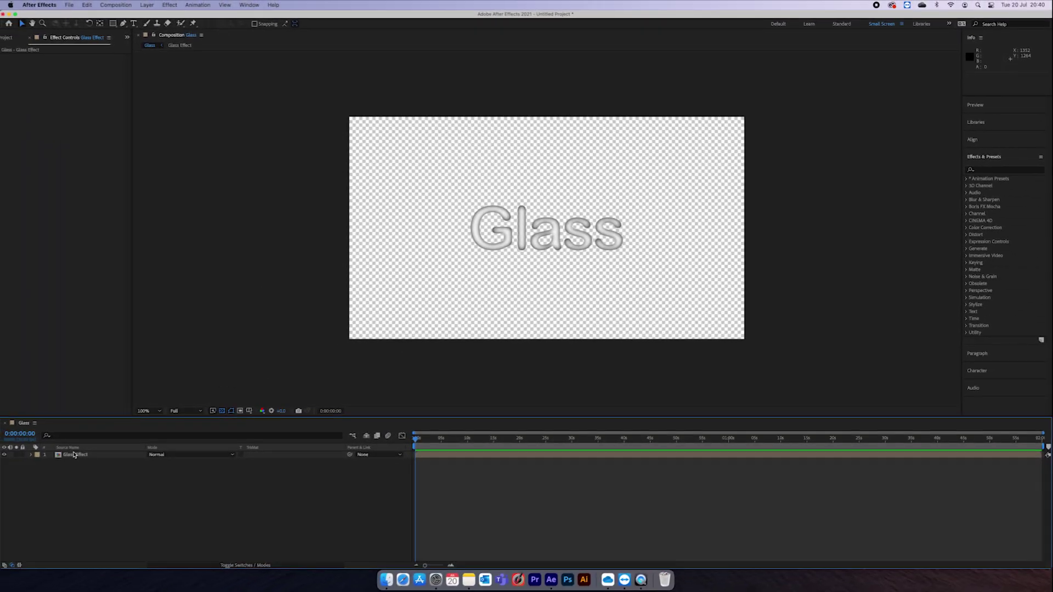
click(92, 457)
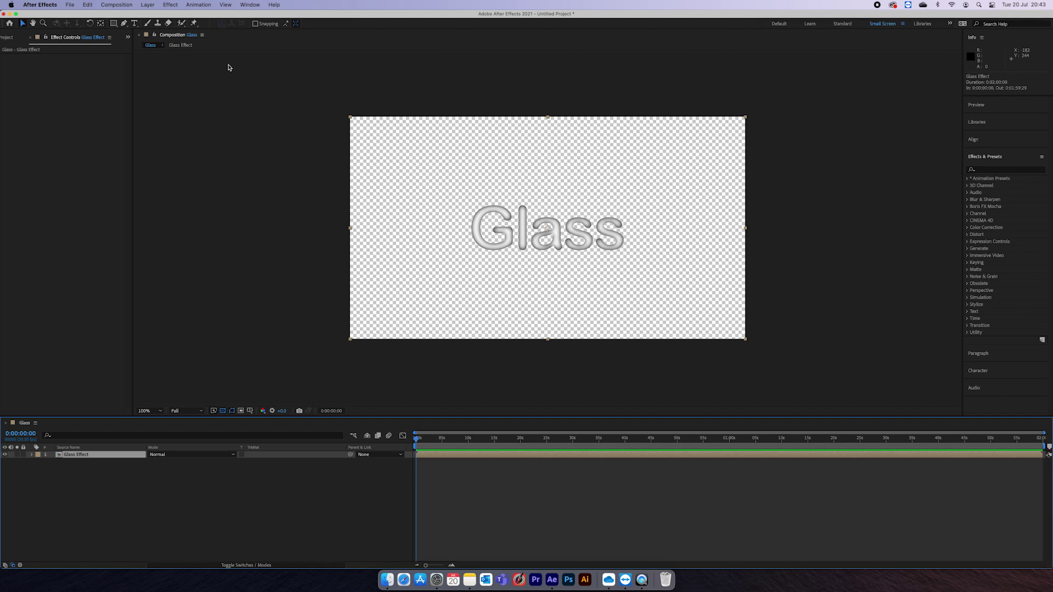
Step: Add a new adjustment layer via Layer > New > Adjustment Layer
click(148, 4)
mouse_move(147, 18)
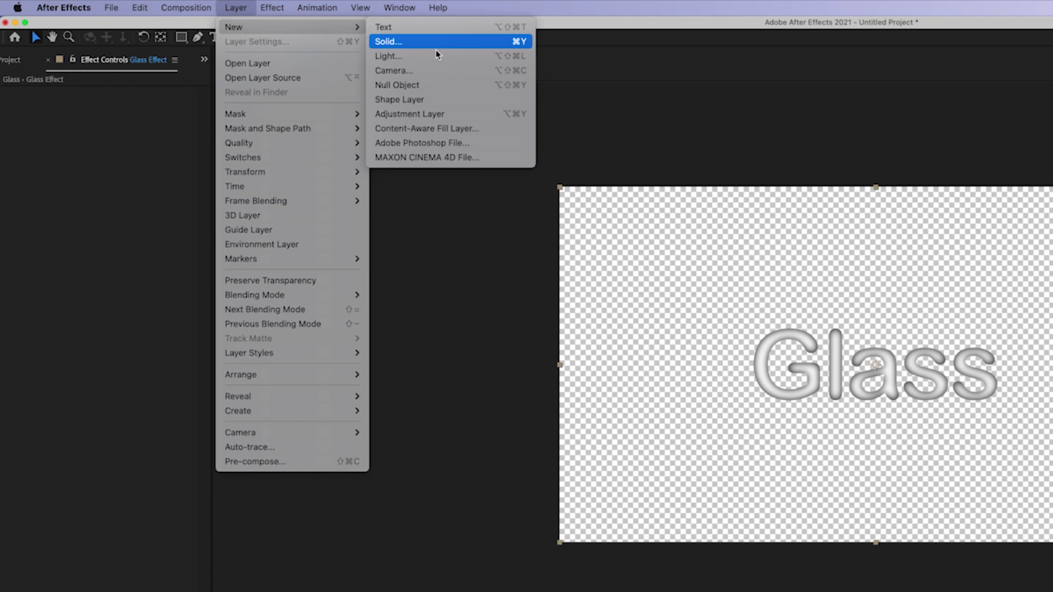
click(428, 115)
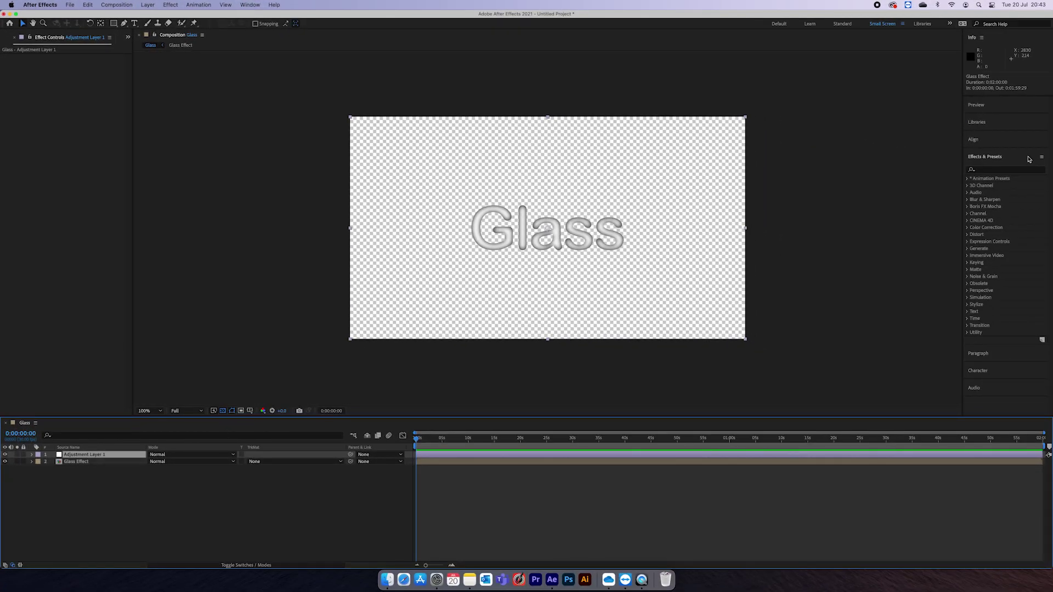
Step: Apply the Displacement Map effect to Adjustment Layer 1
click(1004, 170)
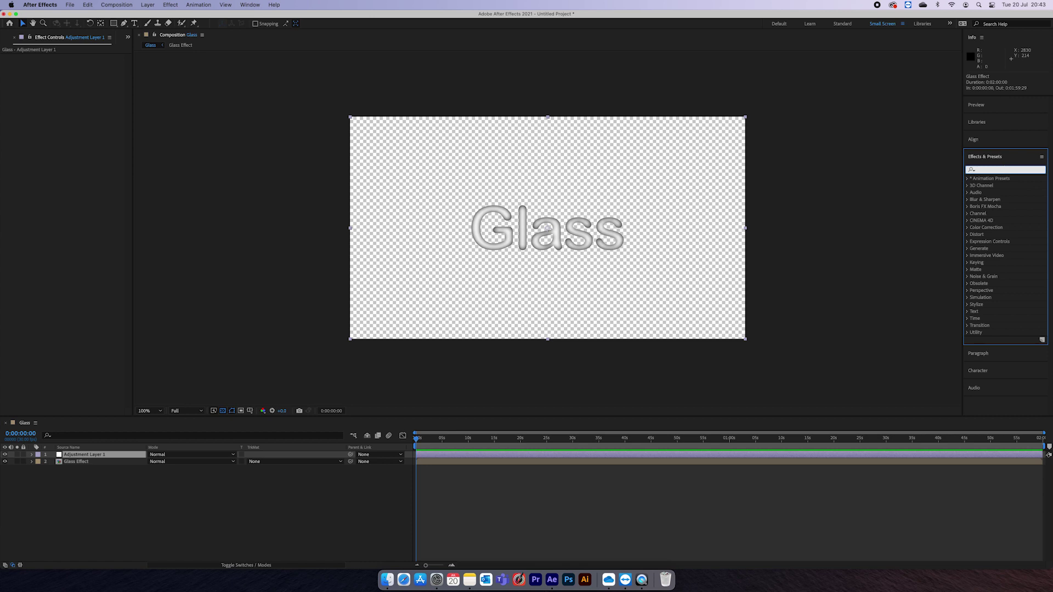
text(disp)
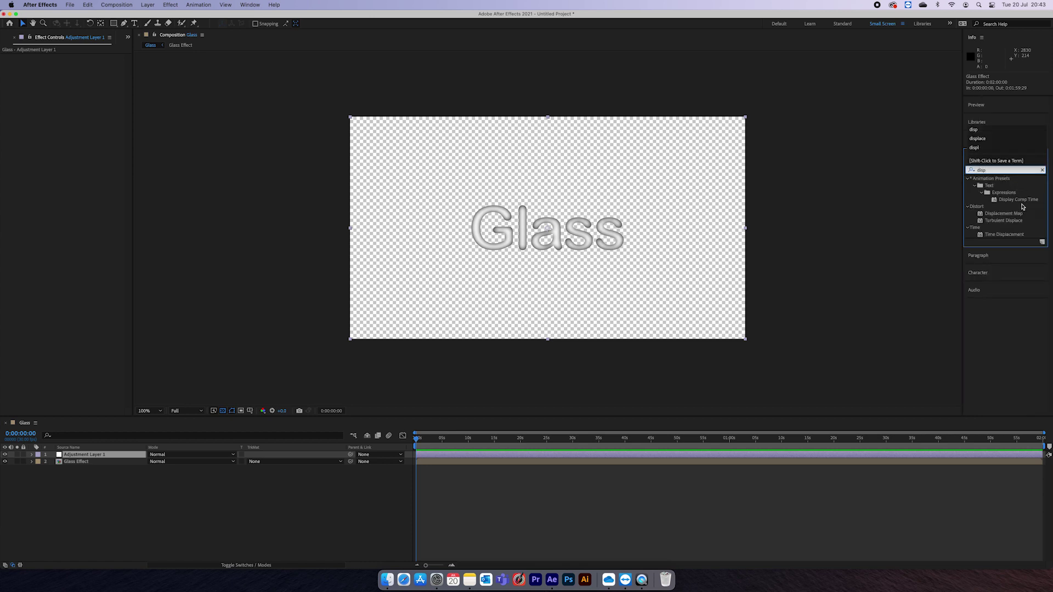
drag(1009, 214, 75, 456)
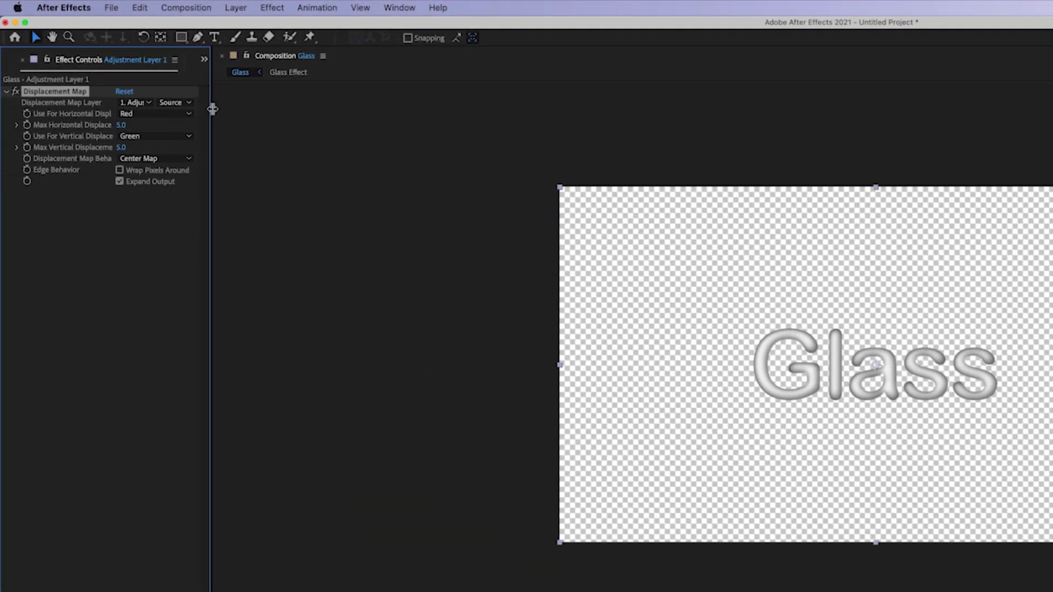
drag(192, 96, 349, 126)
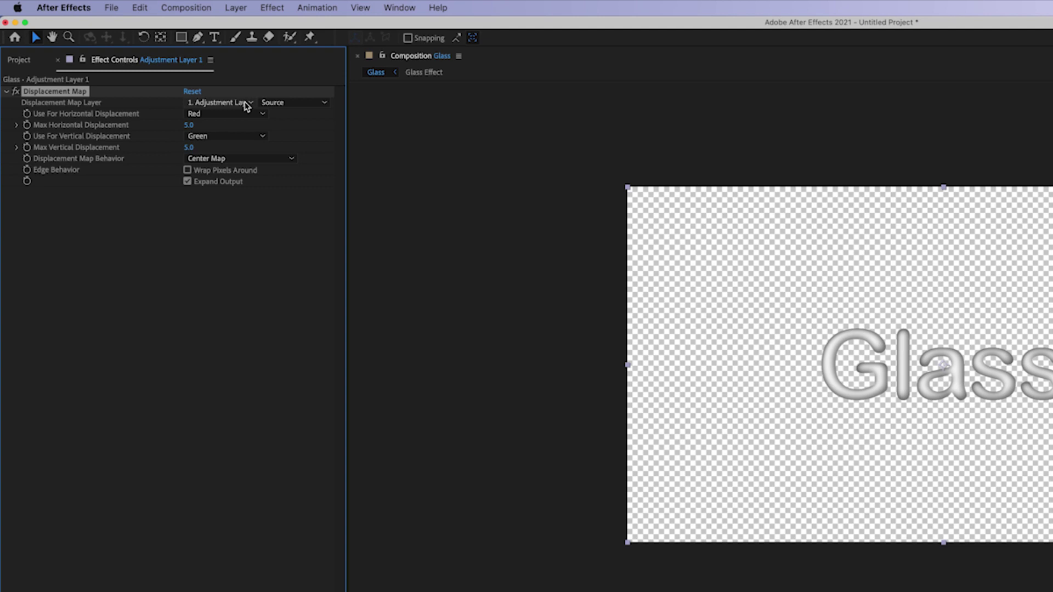
Step: Set Map Layer to Glass Effect with Luminance for horizontal and vertical displacement
click(245, 103)
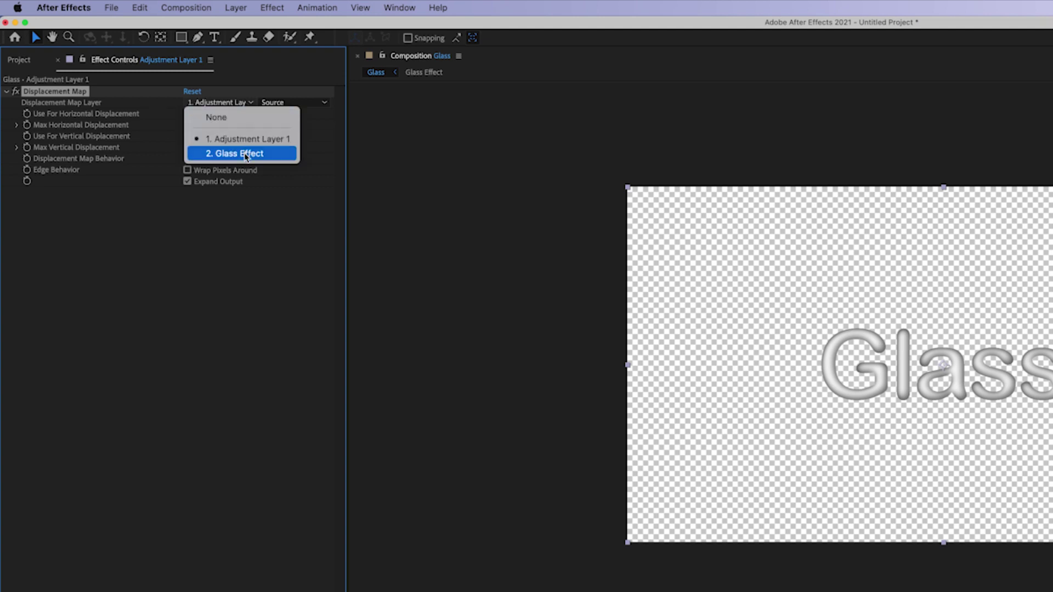
click(271, 156)
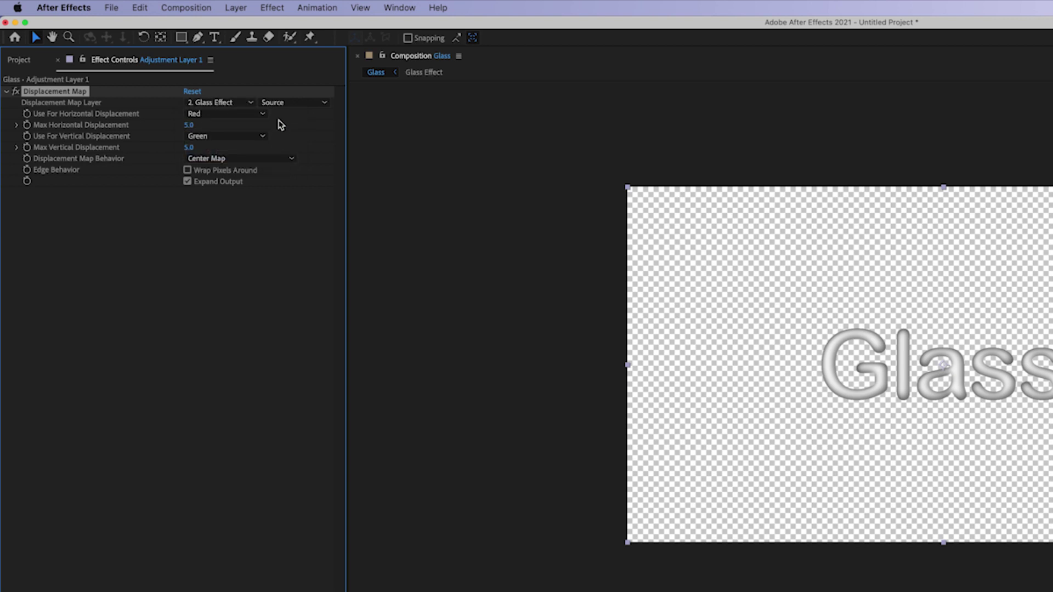
click(263, 115)
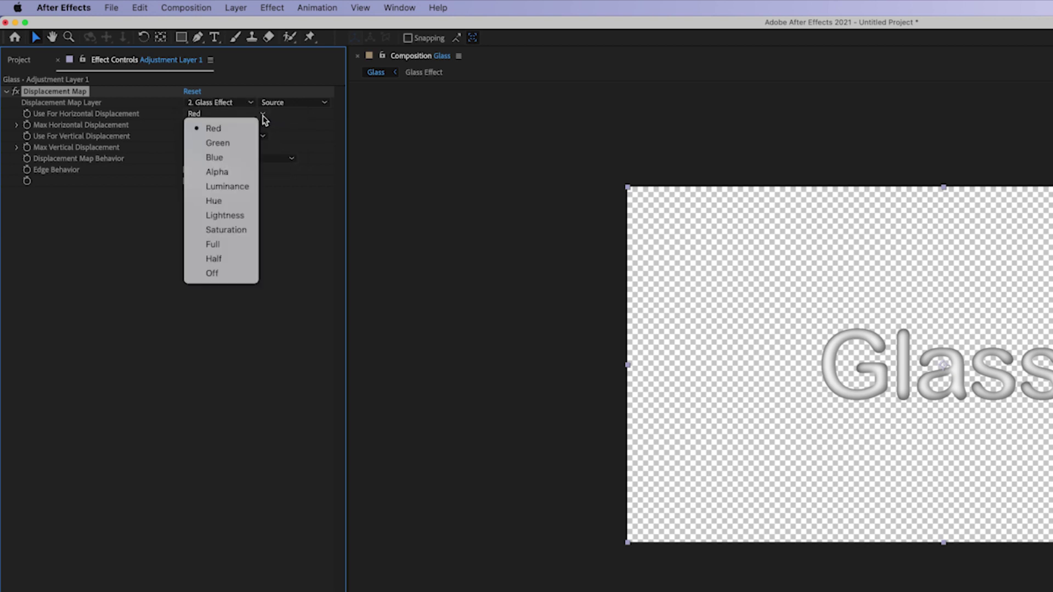
click(240, 188)
click(255, 136)
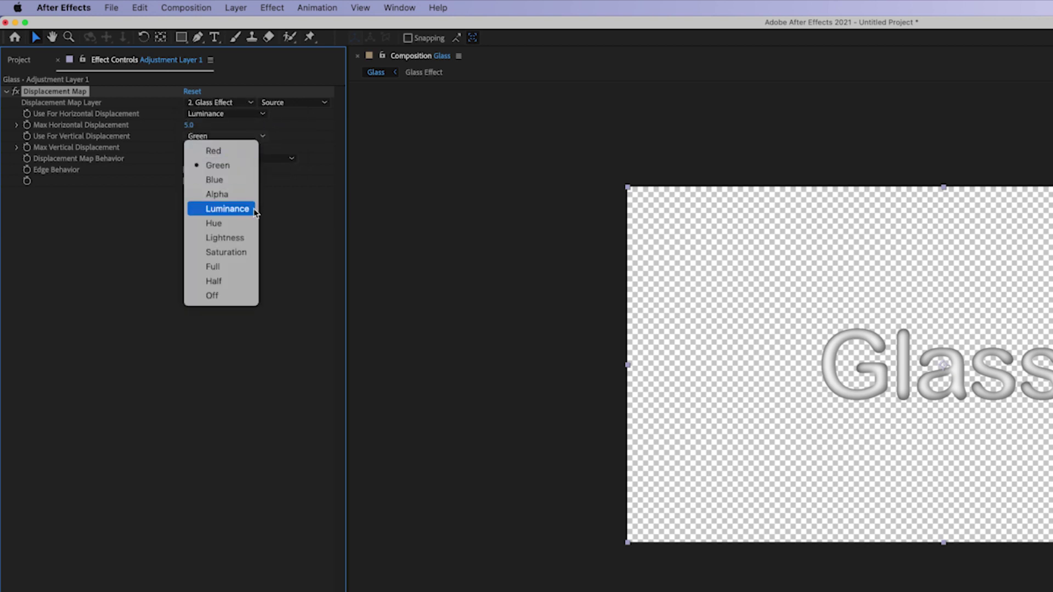
click(254, 210)
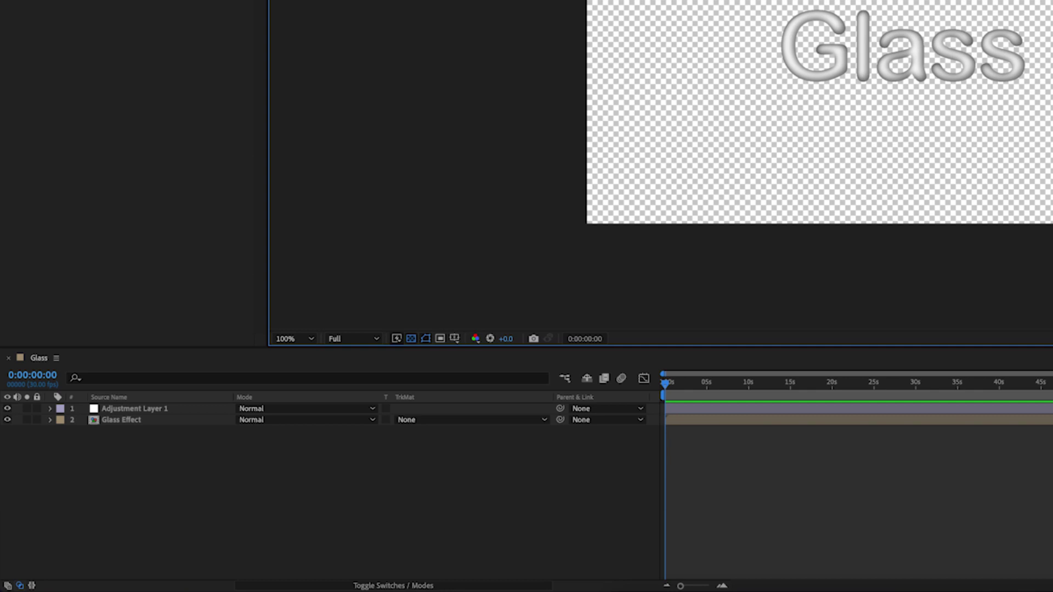
Step: Hide Glass Effect, add the palm-leaf photo, and move it beneath Adjustment Layer 1
click(7, 420)
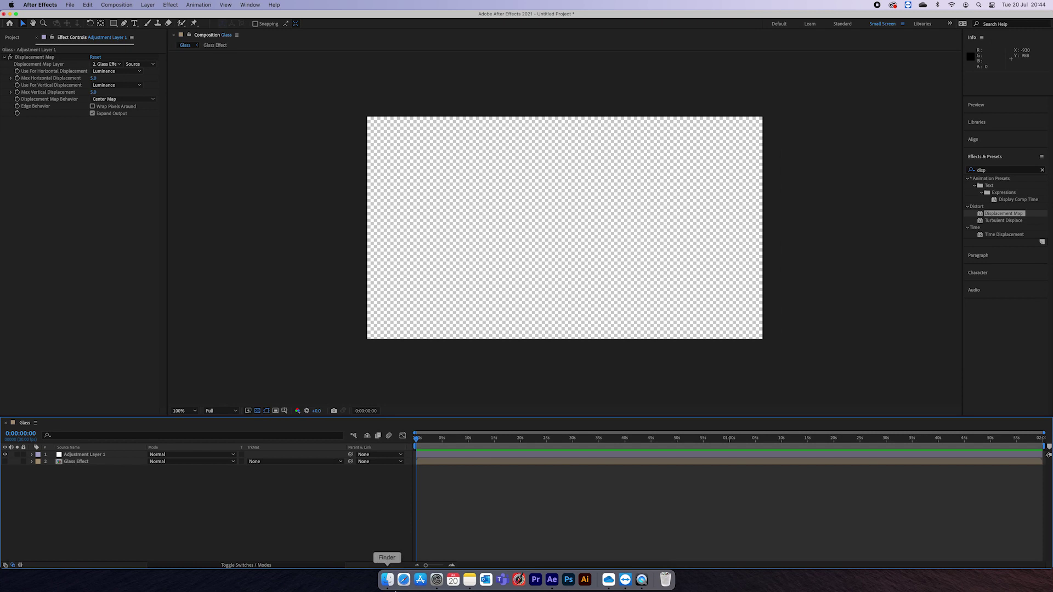
click(391, 589)
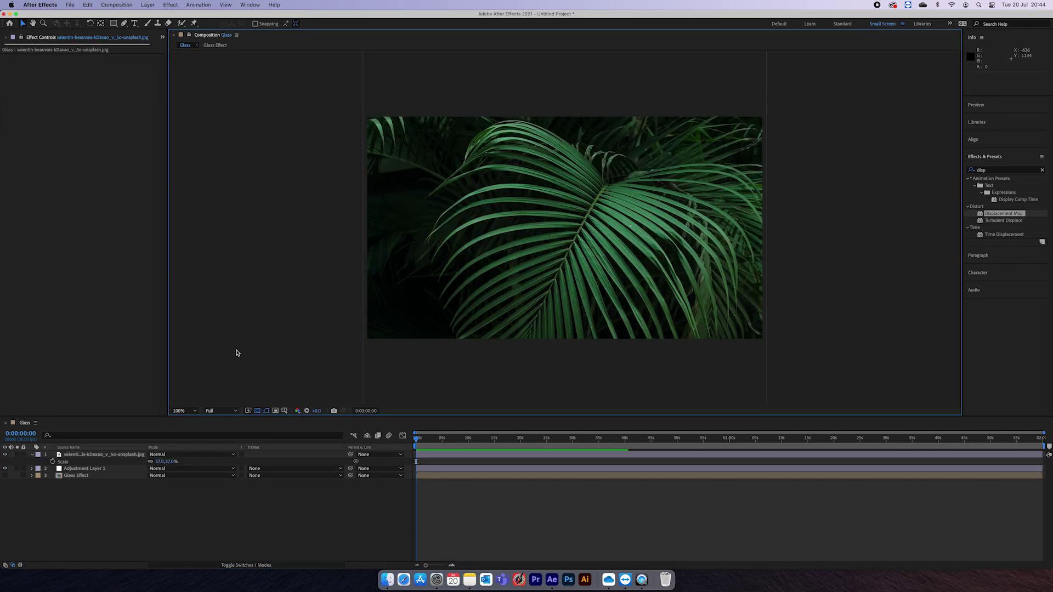
click(91, 456)
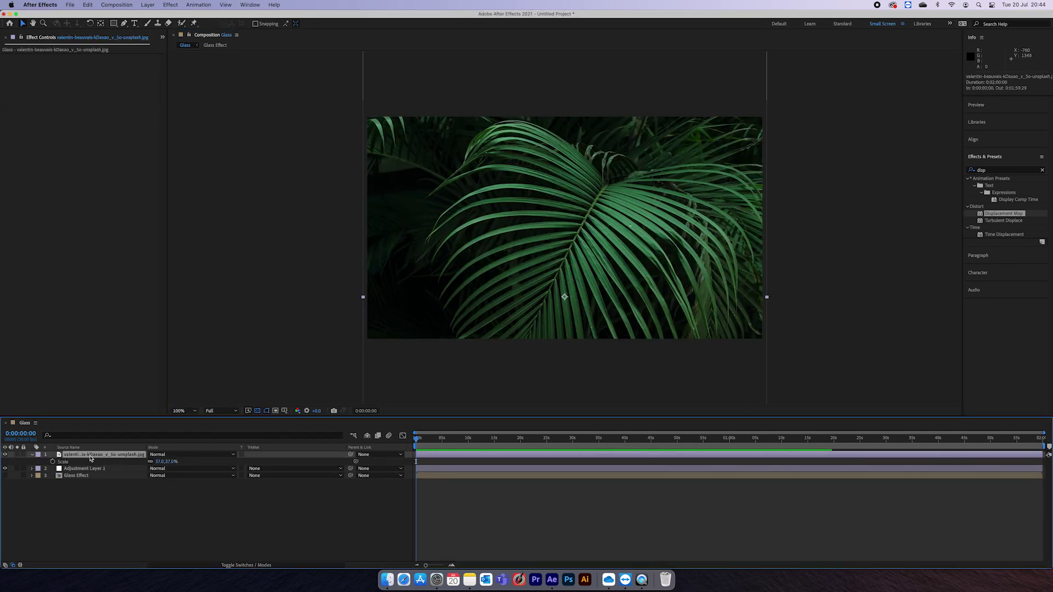
key(super+bracketleft)
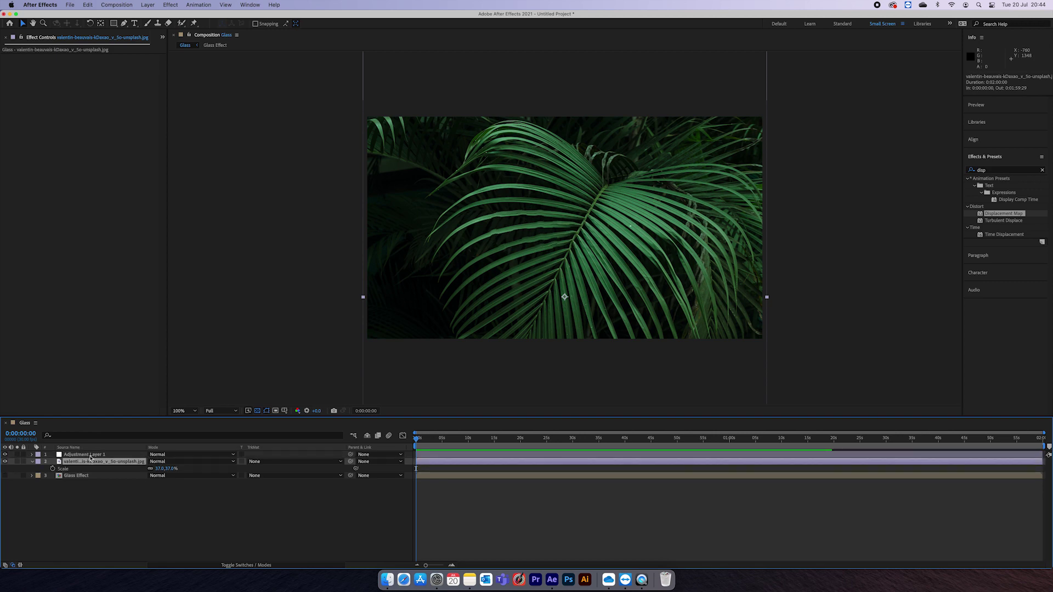
scroll(559, 224, up, 1)
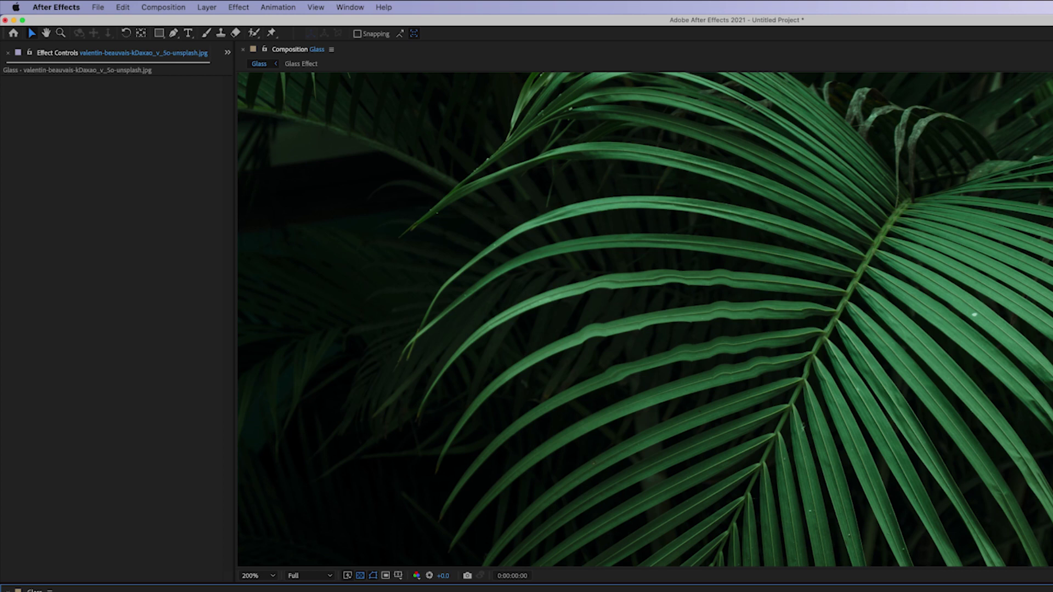
Step: Set Max Vertical Displacement to 40 and Max Horizontal Displacement to 10
click(790, 319)
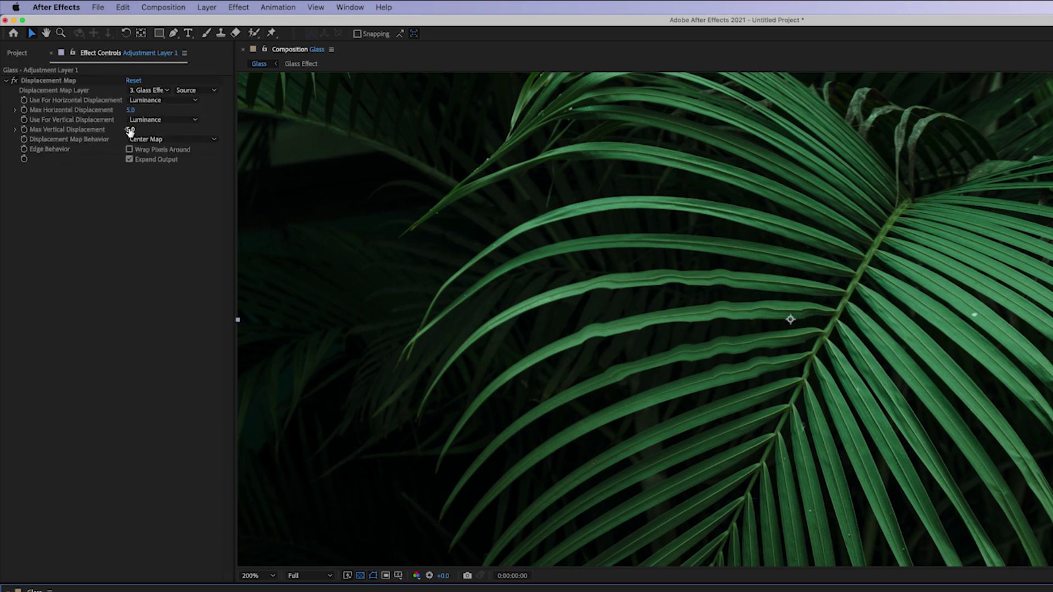
drag(130, 130, 146, 128)
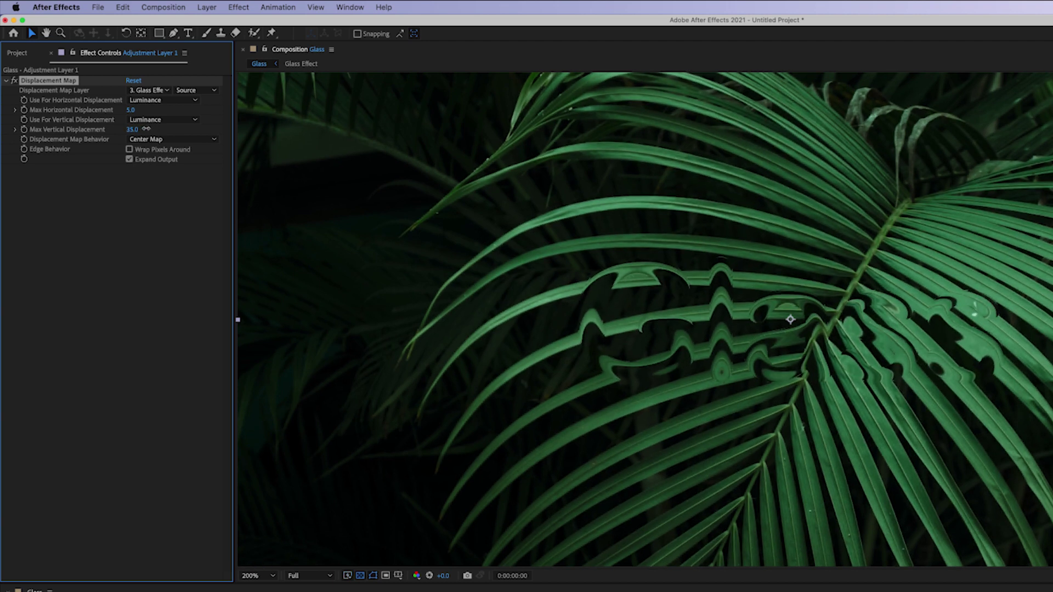
click(136, 130)
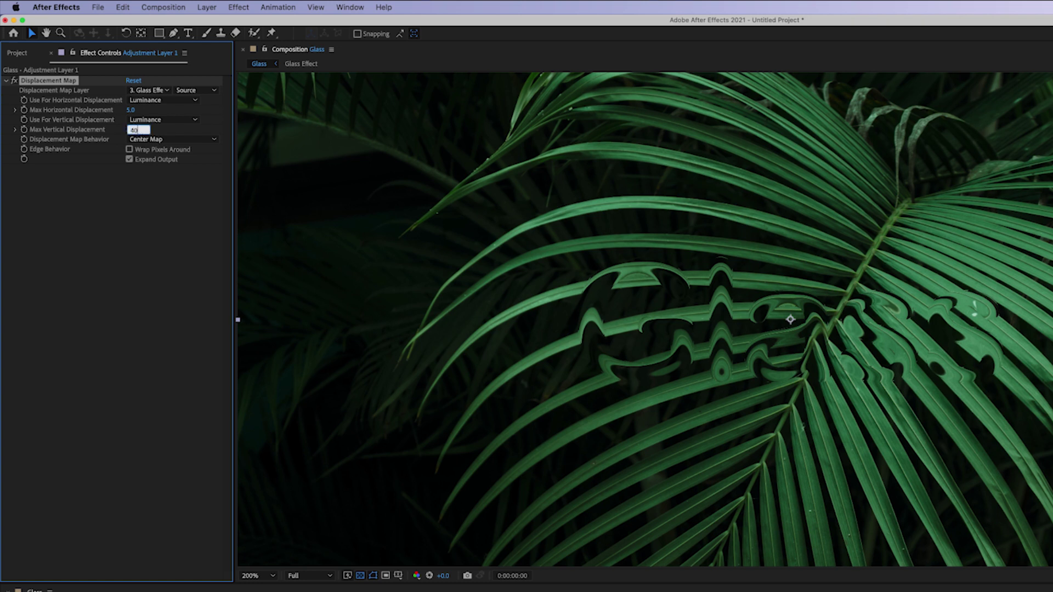
key(Return)
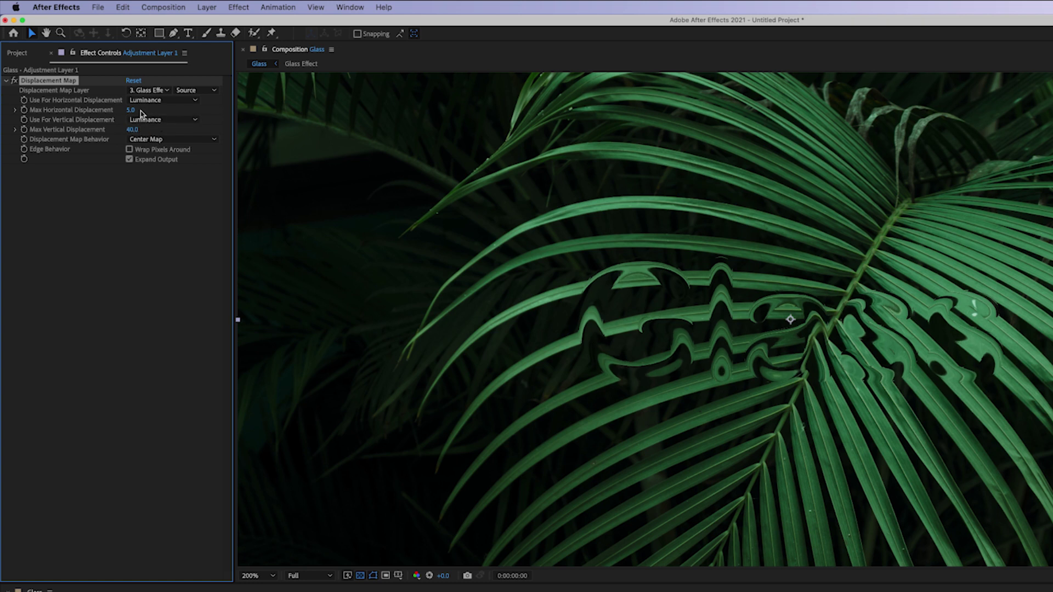
click(132, 110)
text(10)
key(Return)
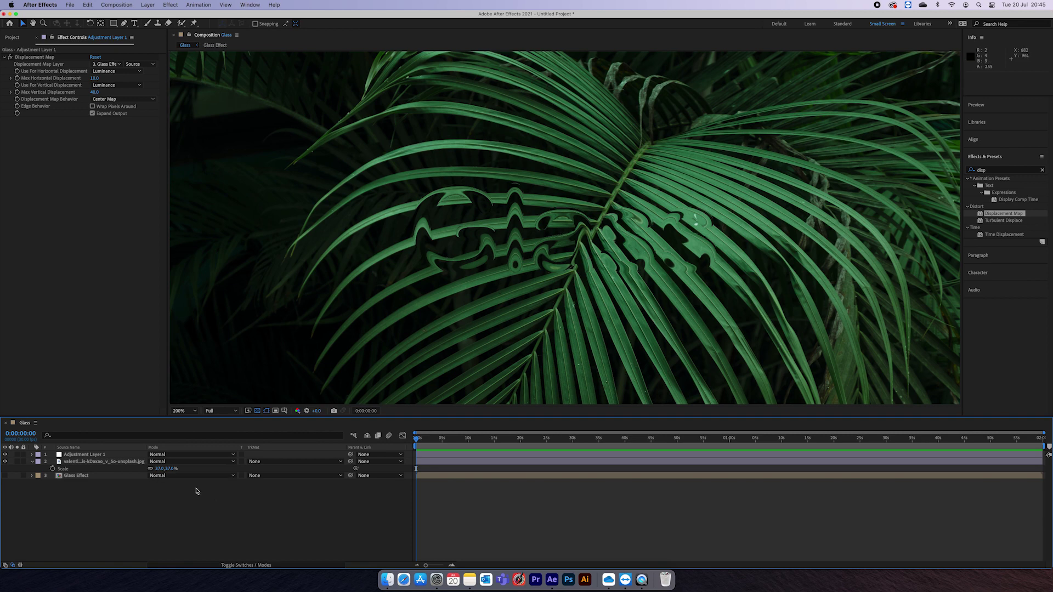
Step: Copy the Glass text layer from the Glass Effect precomp and paste it into the Glass comp
double_click(77, 476)
click(75, 462)
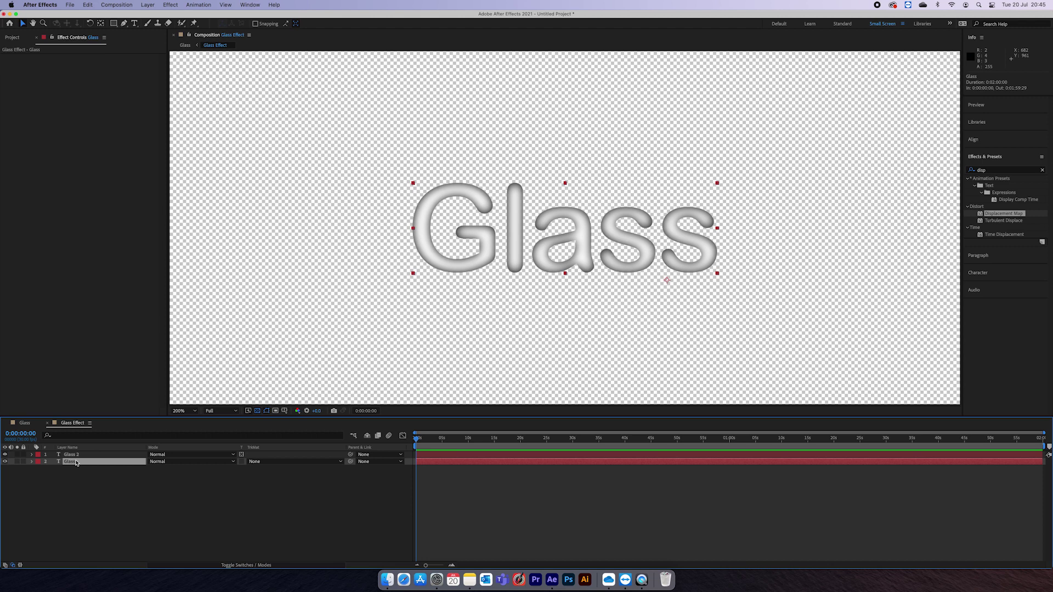
key(super+c)
click(21, 424)
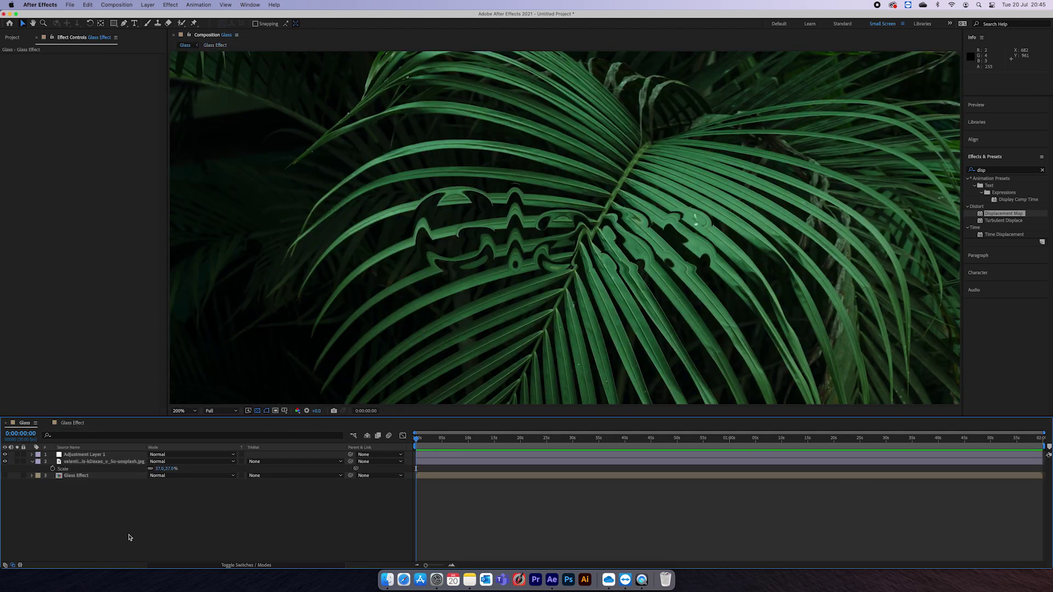
key(super+v)
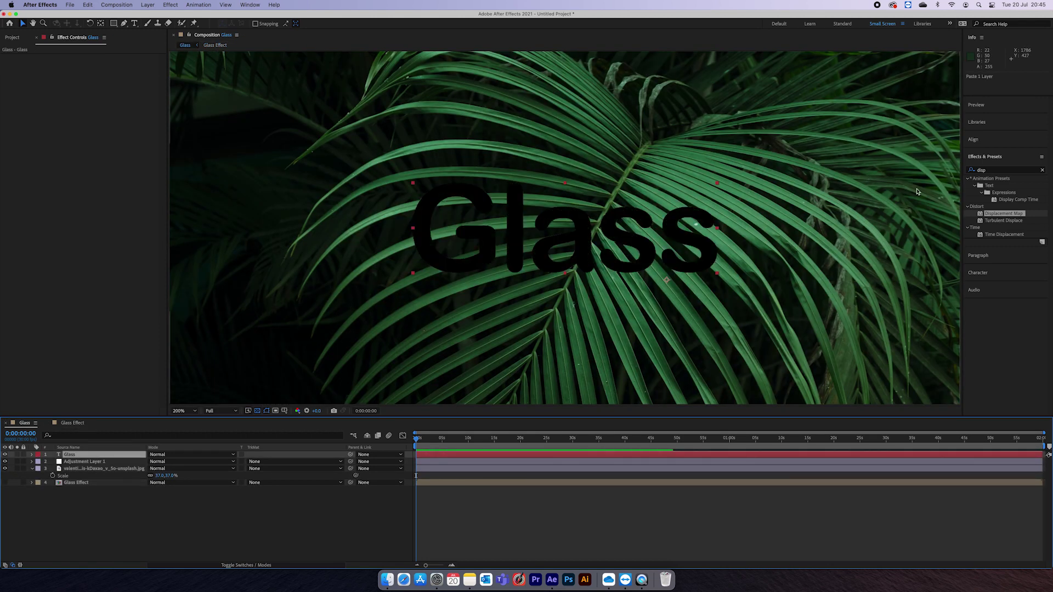
Step: Swap the pasted text's fill for a thin white stroke outline
click(986, 276)
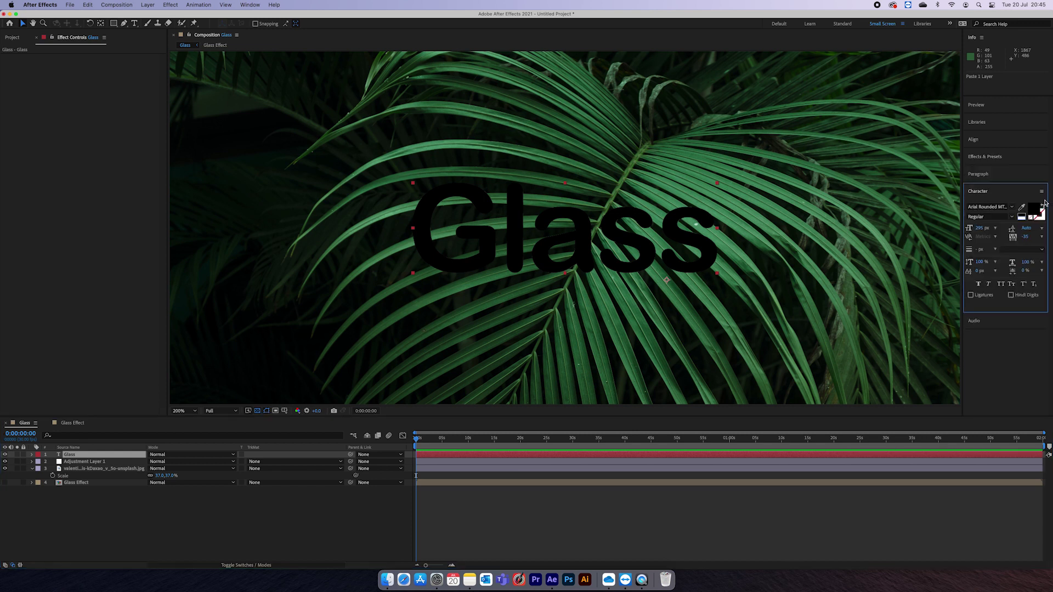
click(1043, 207)
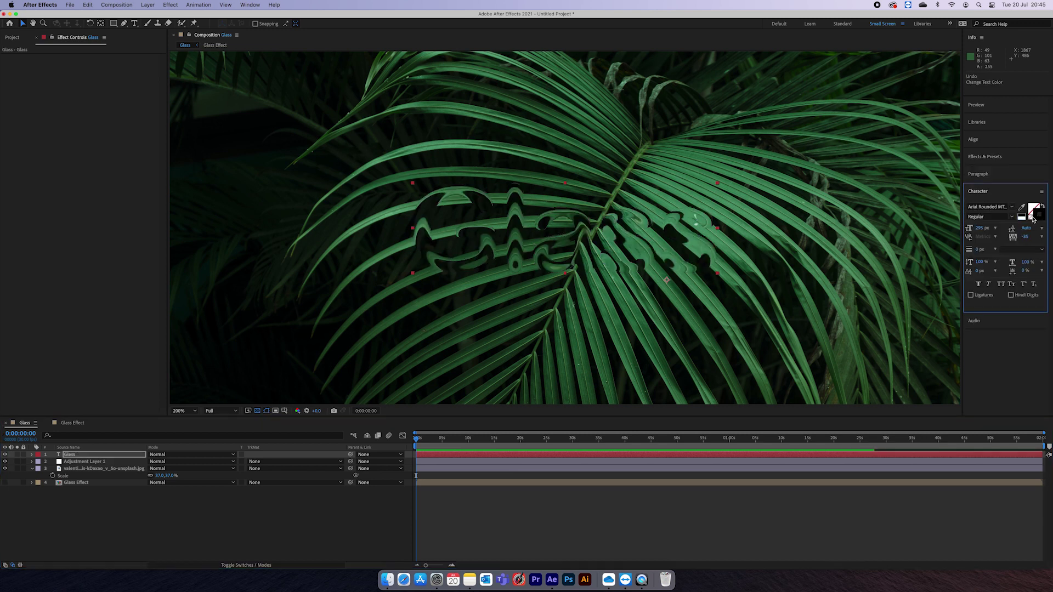
click(1039, 215)
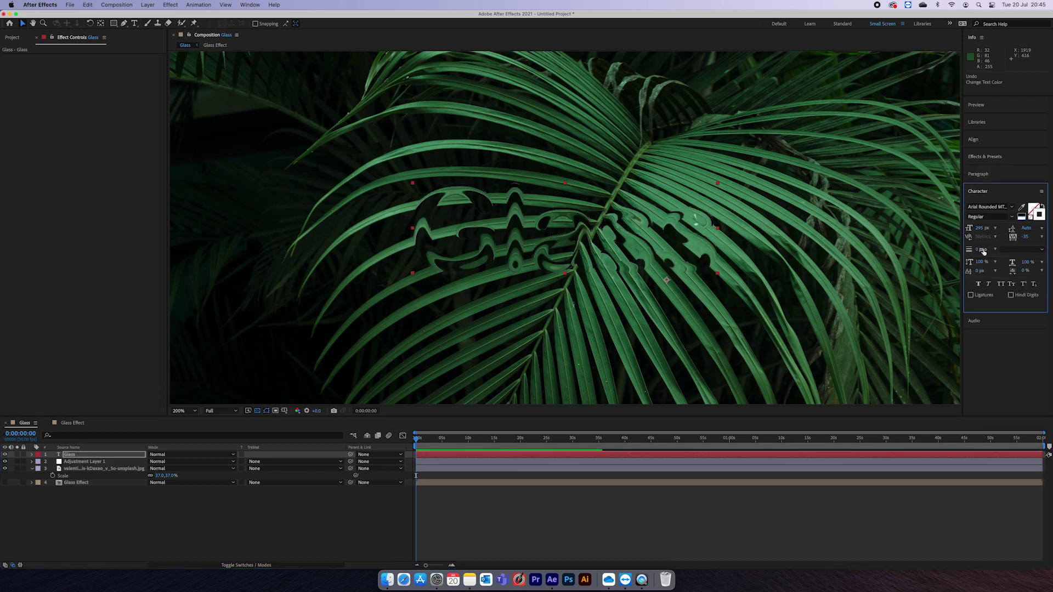
mouse_move(982, 251)
mouse_down()
mouse_move(1031, 262)
mouse_move(985, 250)
mouse_up()
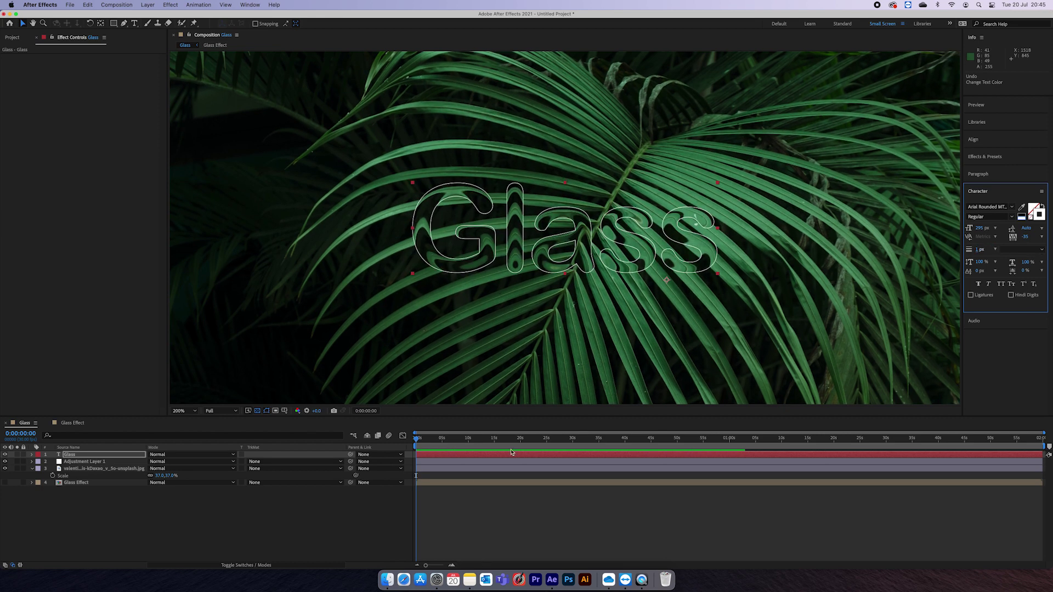
Step: Set the Glass text layer's opacity to 25%
key(t)
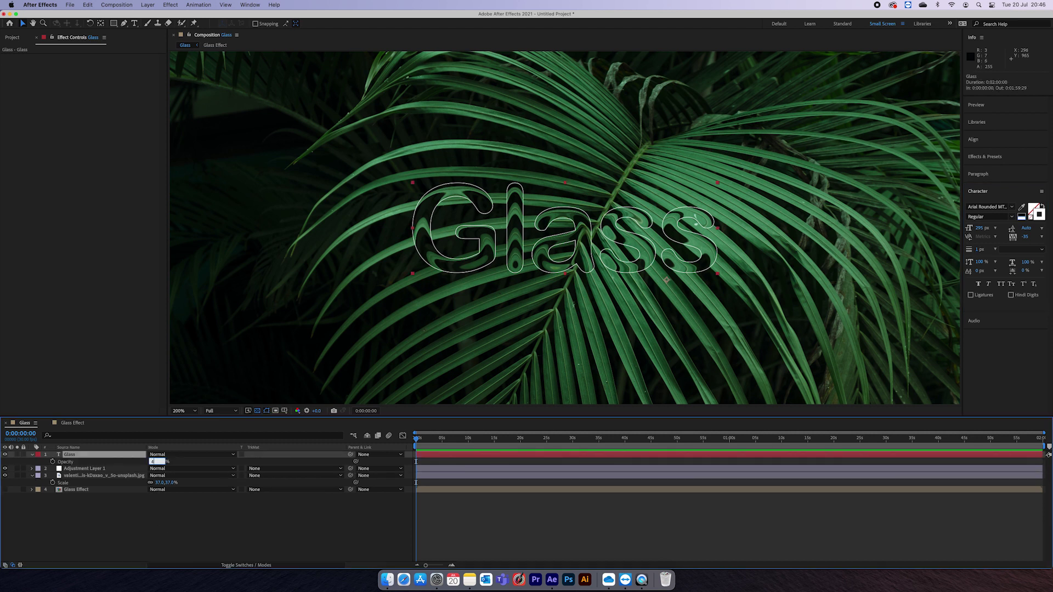
text(25)
key(Return)
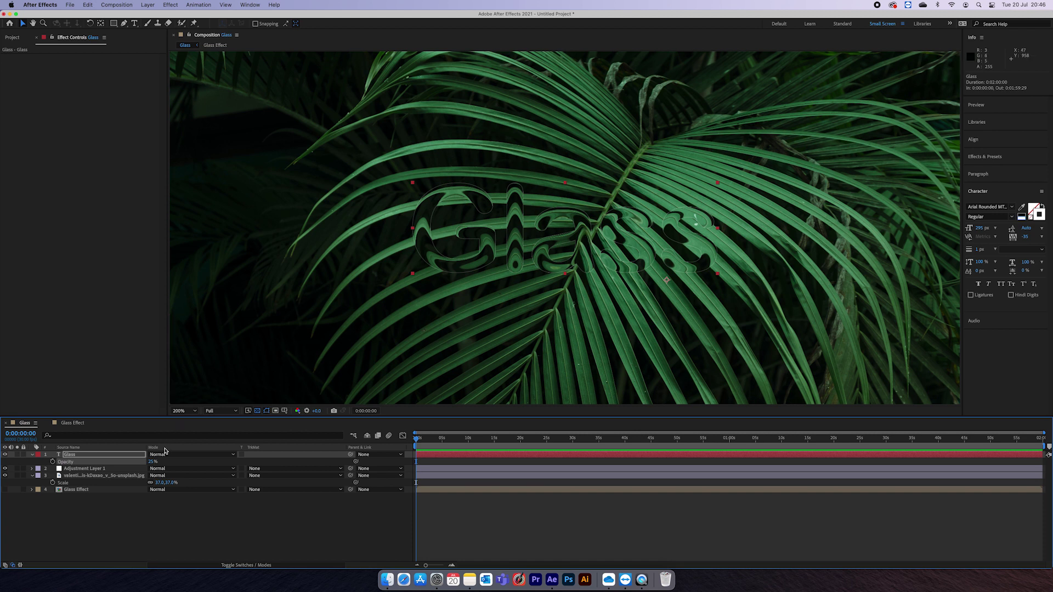
key(F2)
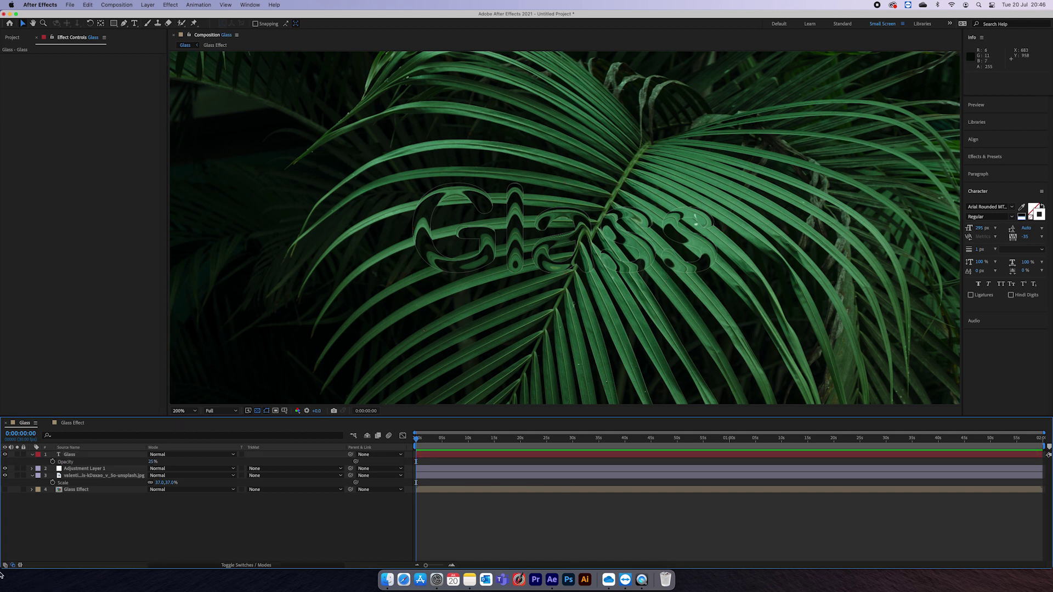
Step: Duplicate the Glass text as Glass 2, switch it to a solid fill, and fade it to 5% opacity
click(76, 455)
key(ctrl+d)
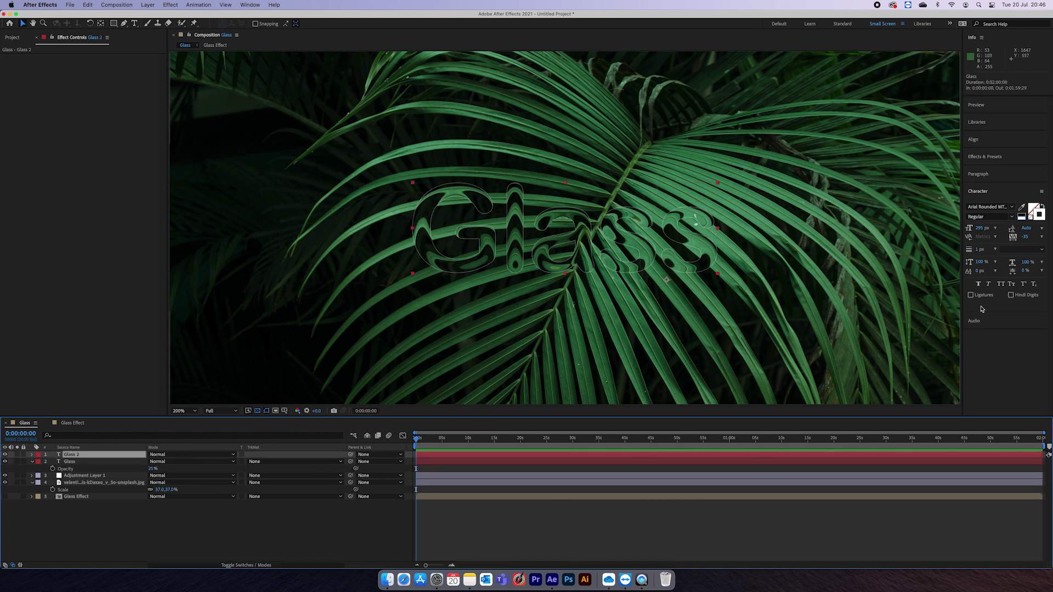
click(1042, 205)
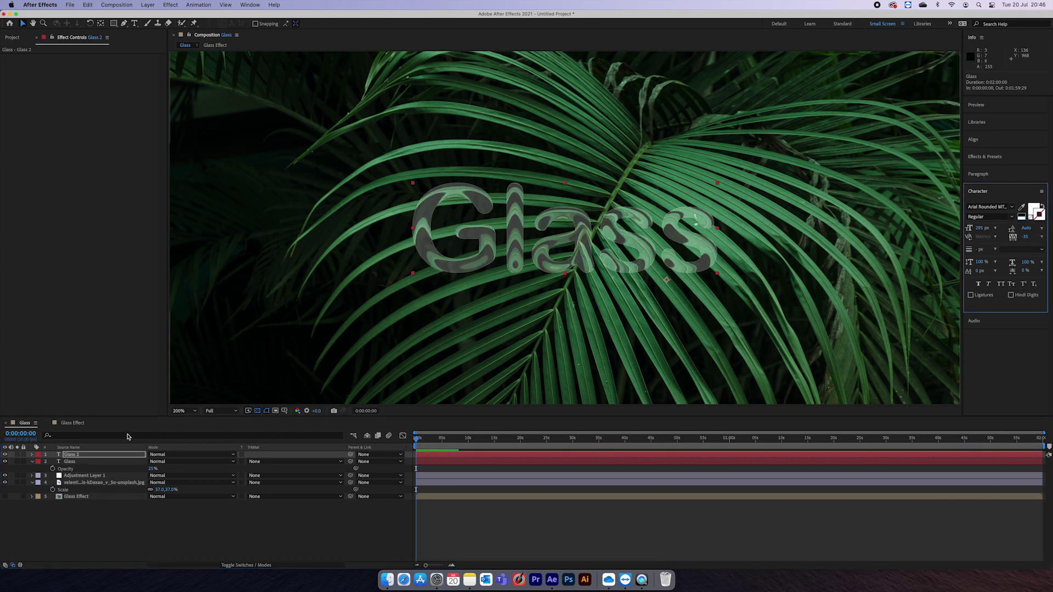
key(t)
drag(152, 461, 143, 462)
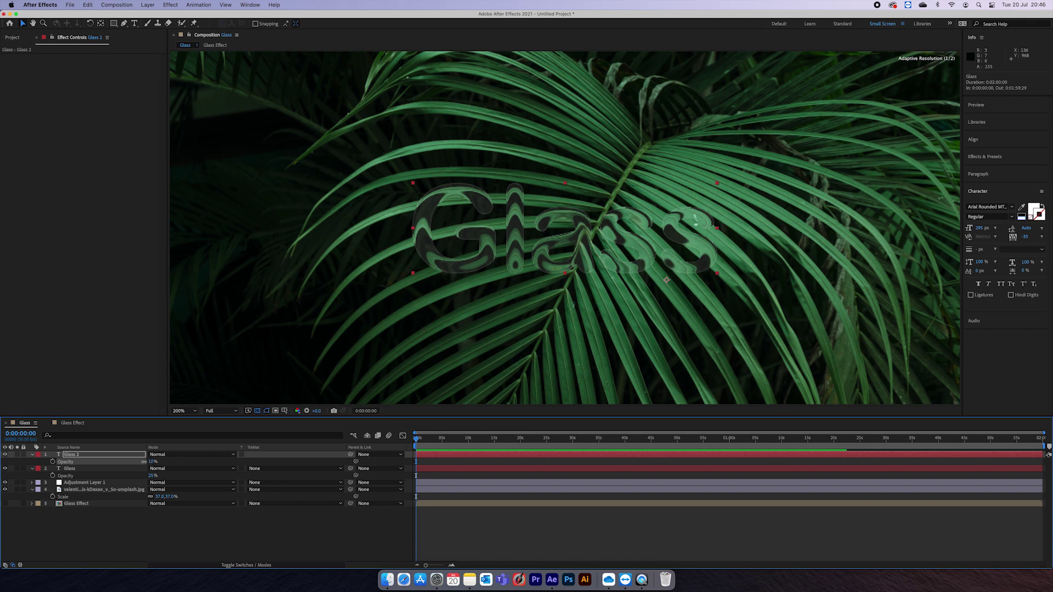
drag(157, 463, 147, 461)
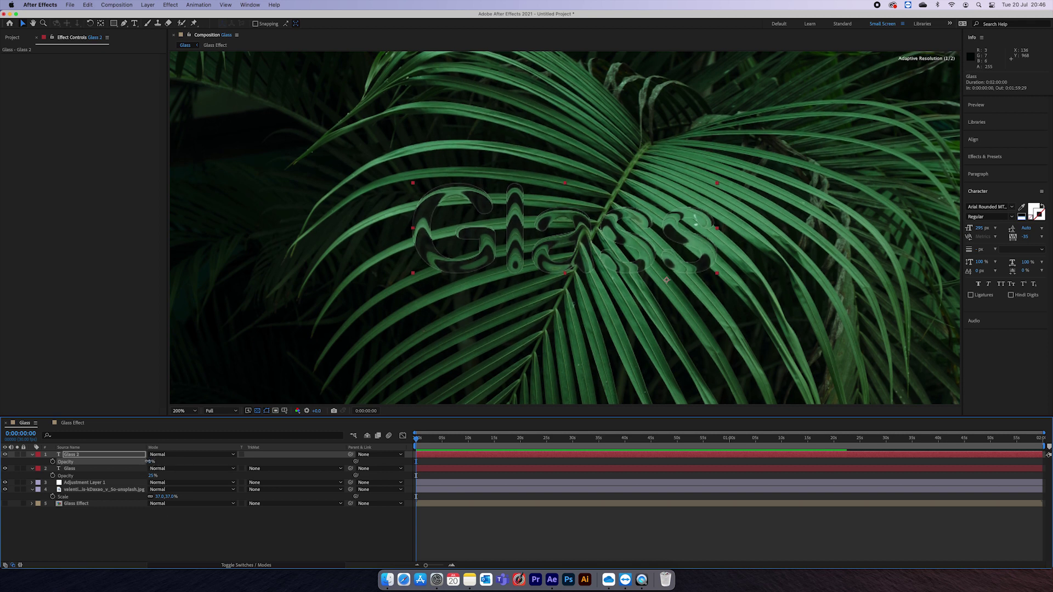
click(170, 521)
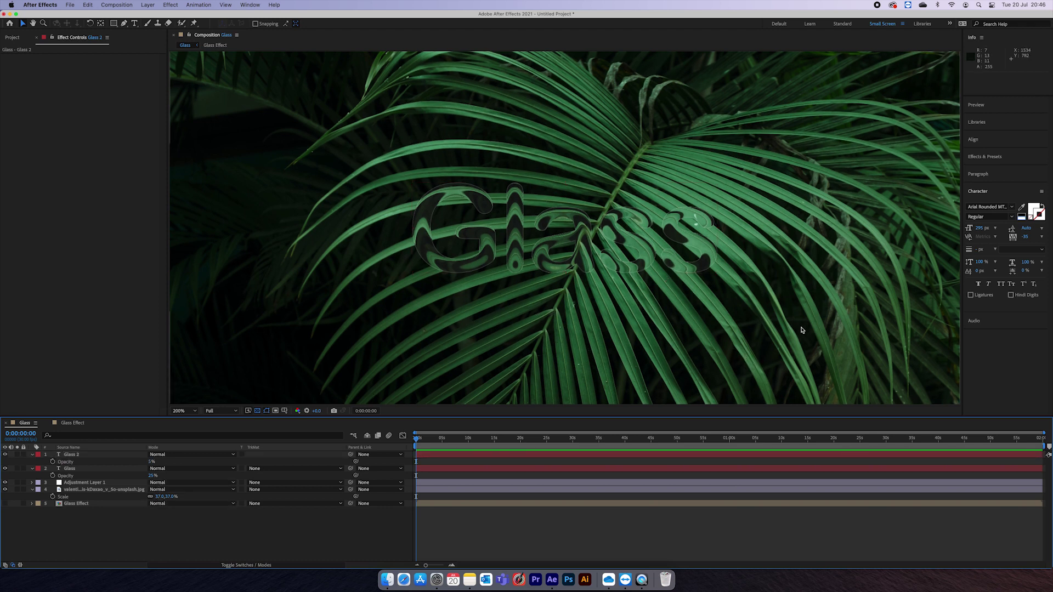
Step: Nudge the palm-leaf photo down and right to reframe the fronds behind the text
mouse_move(318, 294)
mouse_down()
mouse_move(269, 324)
mouse_move(378, 337)
mouse_move(284, 353)
mouse_move(391, 361)
mouse_move(342, 372)
mouse_move(337, 386)
mouse_move(354, 402)
mouse_move(451, 369)
mouse_move(458, 379)
mouse_move(214, 384)
mouse_move(321, 327)
mouse_move(324, 312)
mouse_up()
scroll(325, 313, down, 3)
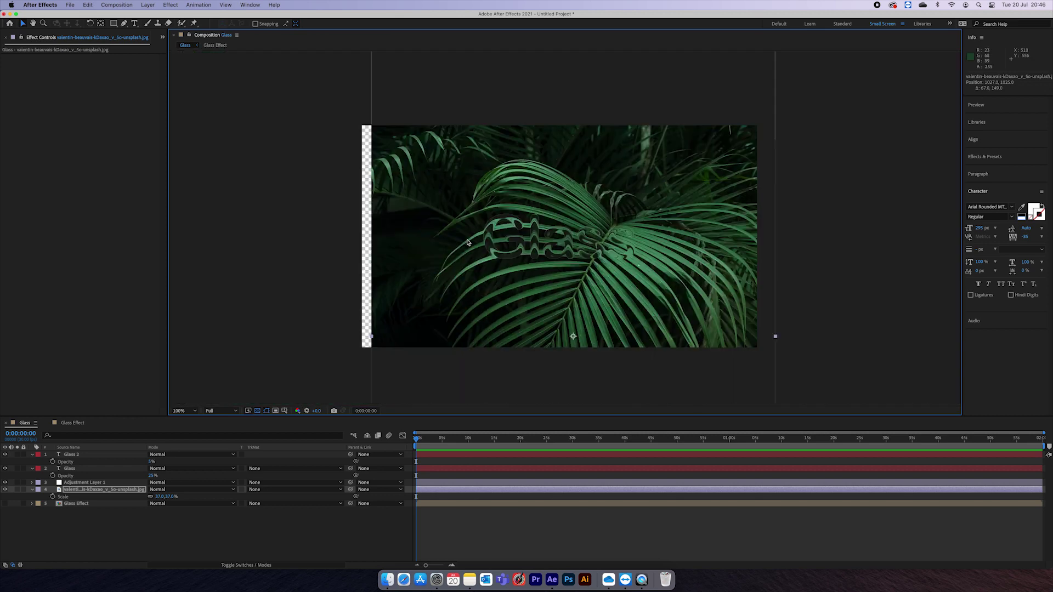
scroll(448, 272, up, 3)
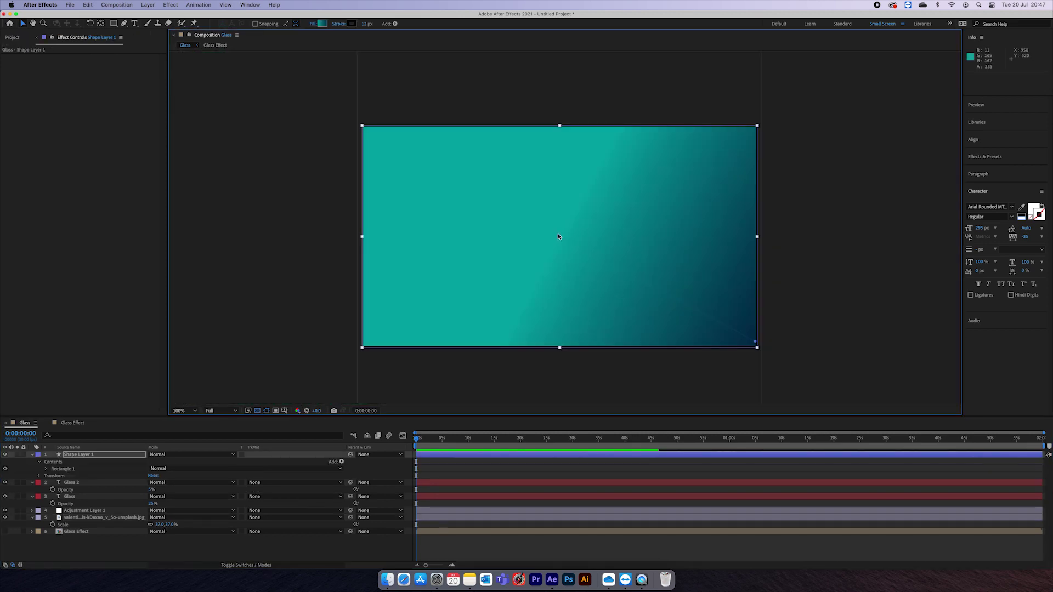
Step: Start the teal gradient from the top-left corner and stack the rectangle just above the palm photo
drag(558, 236, 357, 125)
key(super+shift+bracketleft)
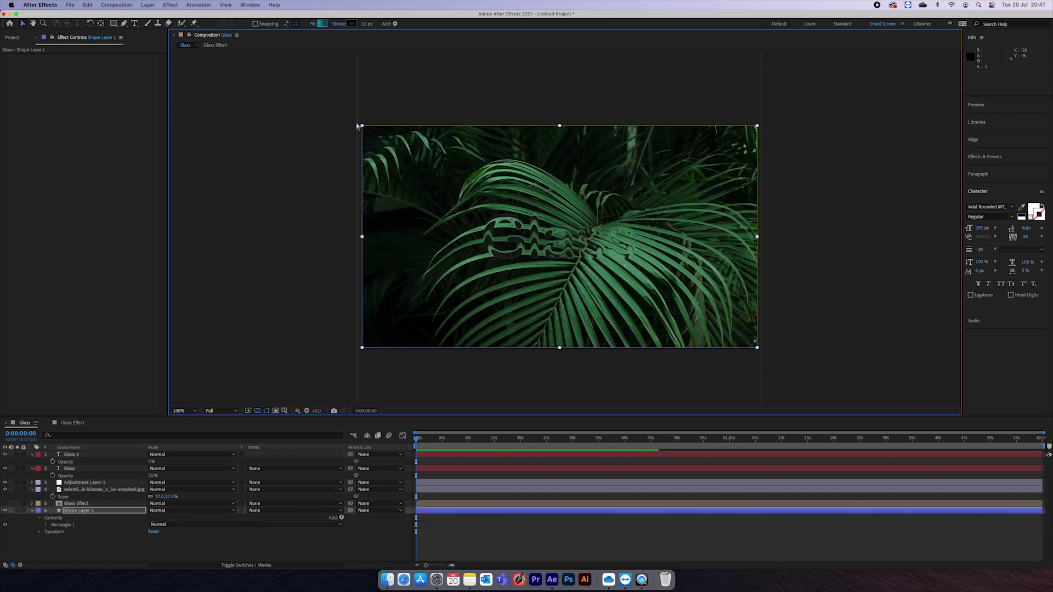
key(super+bracketright)
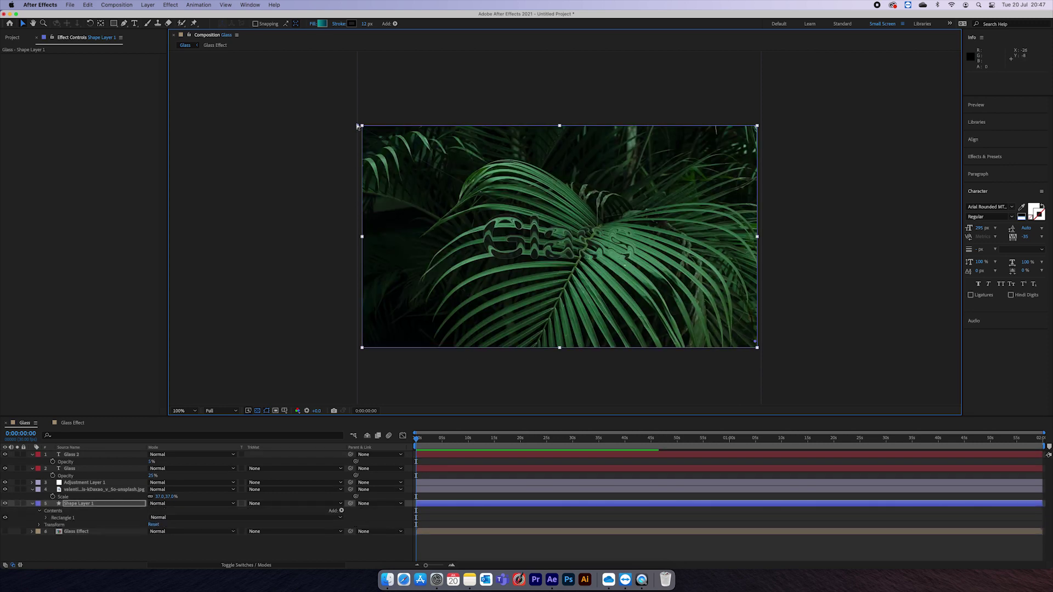
key(super+bracketright)
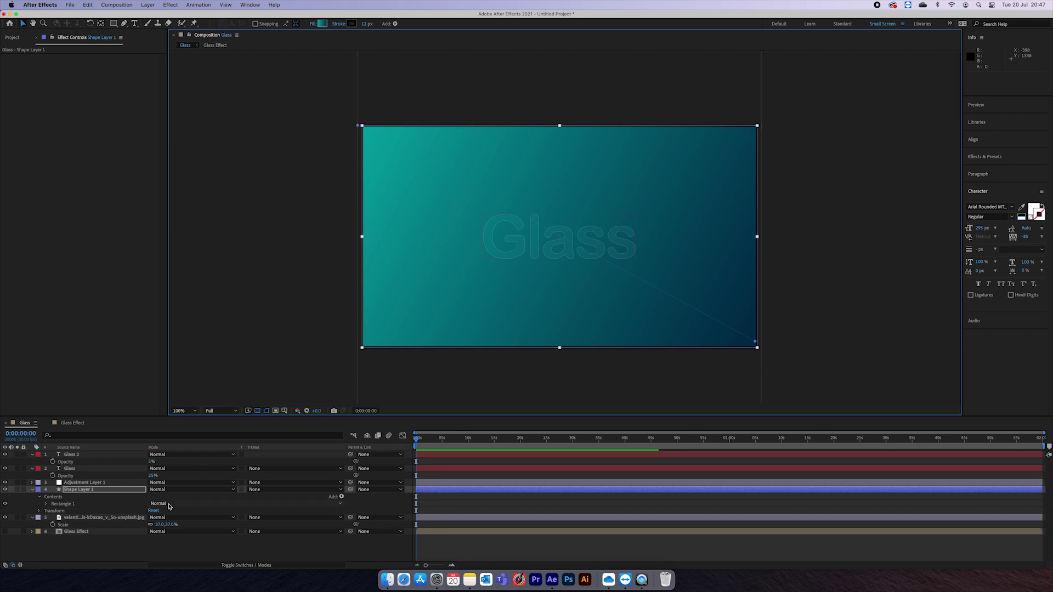
Step: Duplicate the Glass text layer as Glass 3
key(super+shift+a)
key(period)
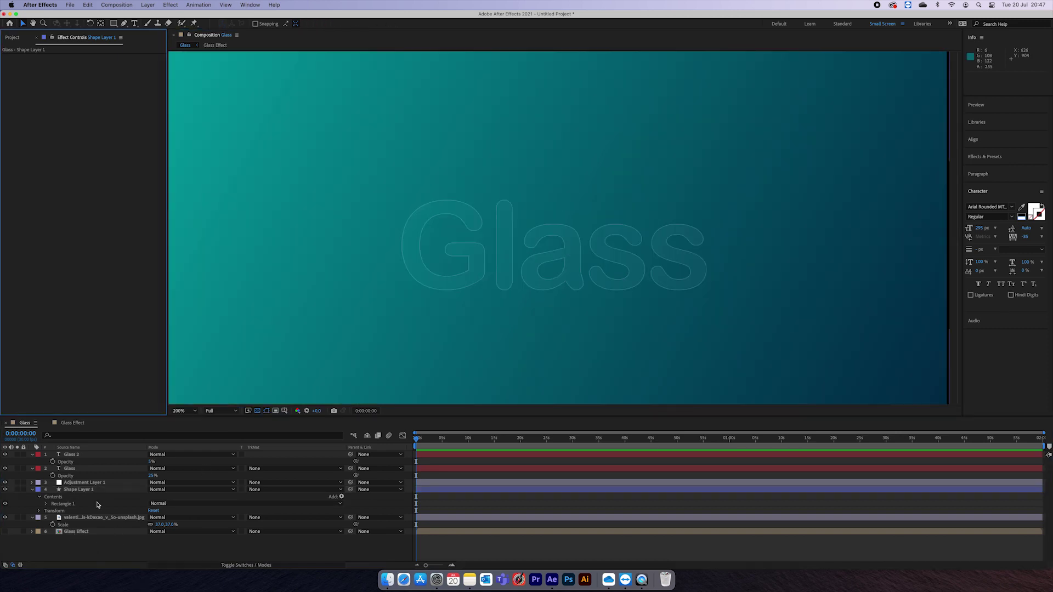
click(88, 470)
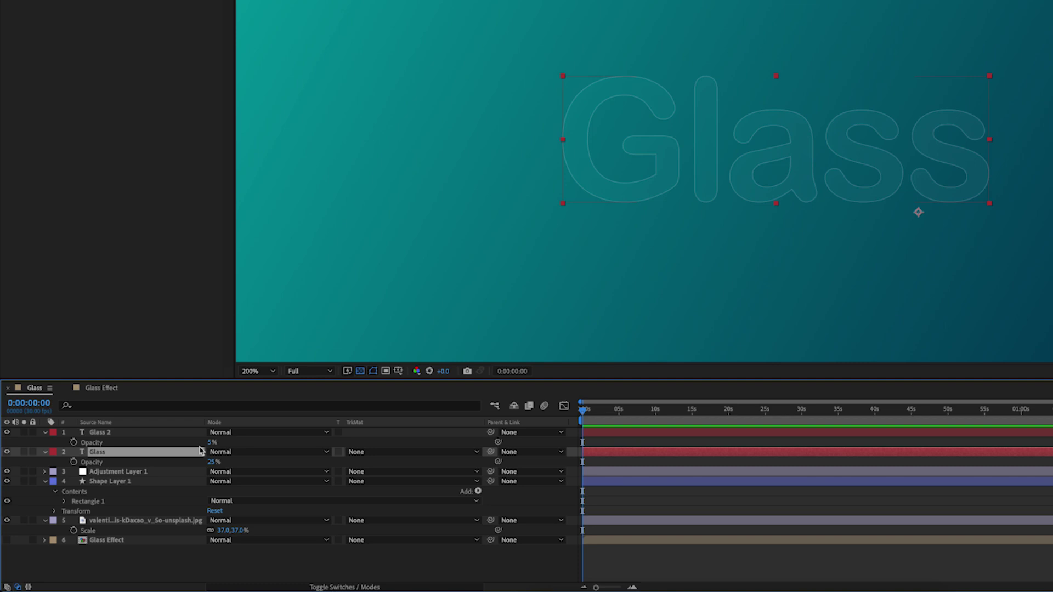
key(super+d)
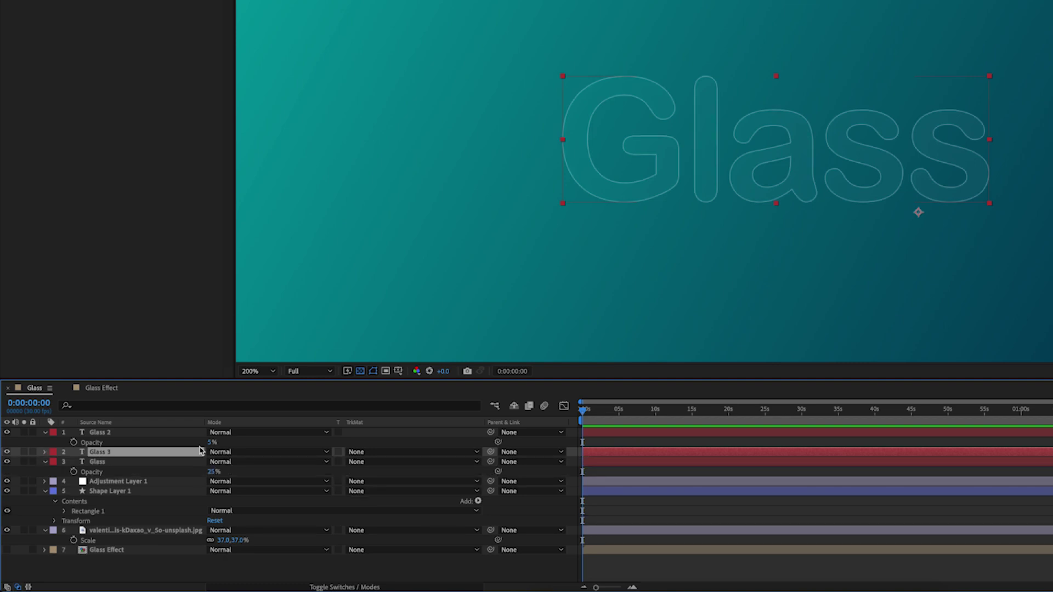
Step: Move Glass 3 below Adjustment Layer 1 and drop its opacity to nearly 0%
key(super+bracketleft)
key(super+bracketleft)
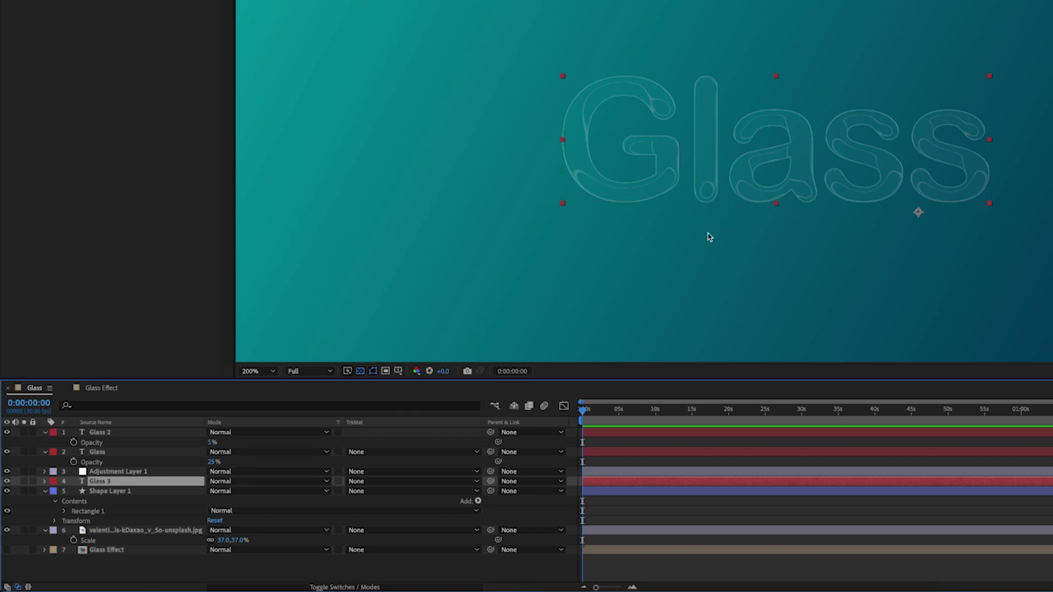
click(123, 572)
click(116, 485)
key(t)
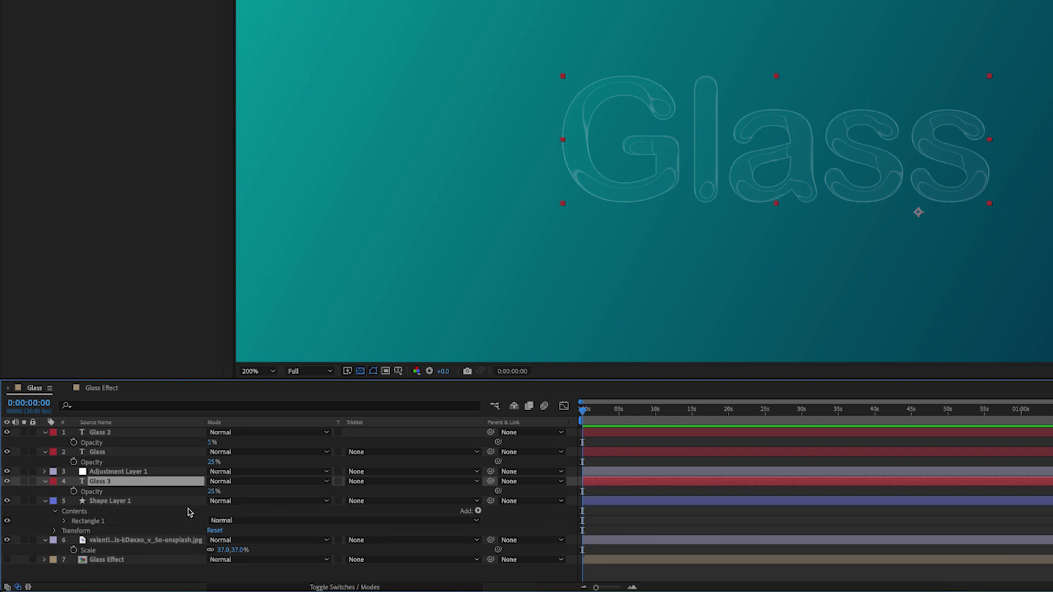
drag(213, 491, 200, 491)
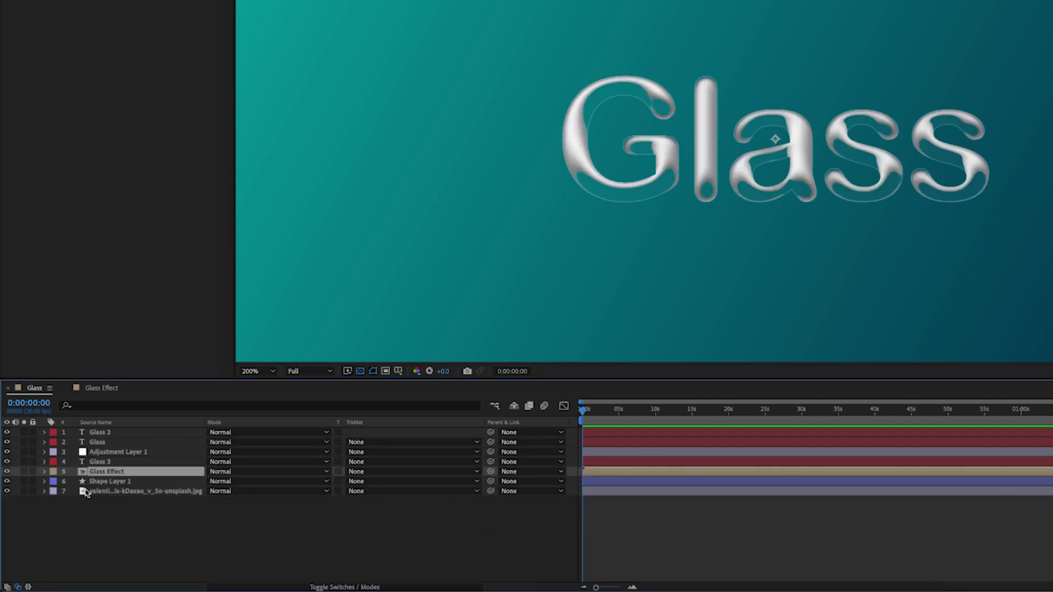
Step: Stack Glass Effect directly above Glass 3 and set its opacity to 8%
key(ctrl+])
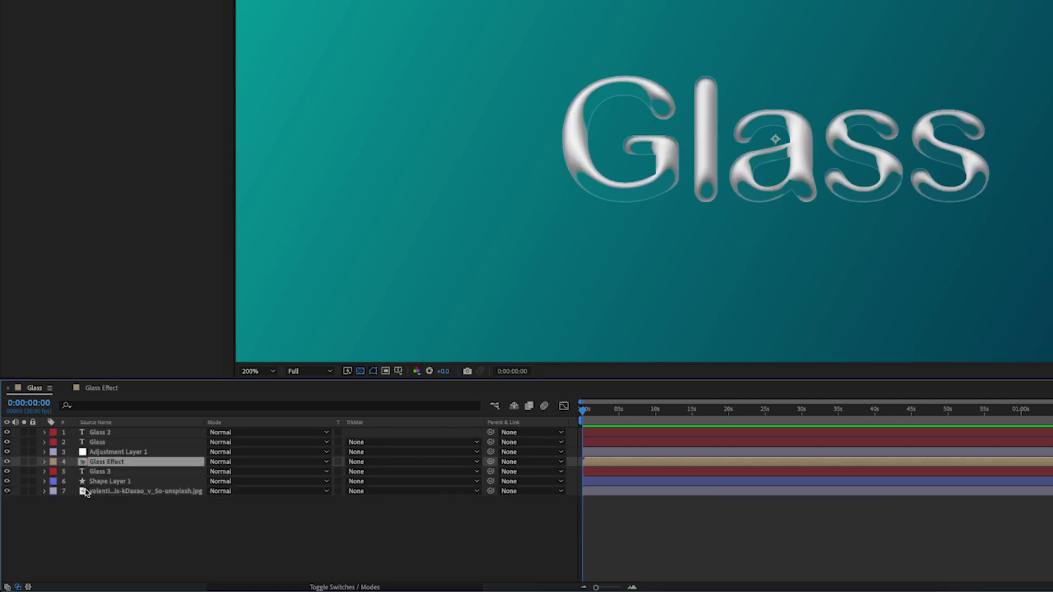
key(ctrl+[)
key(ctrl+])
key(t)
drag(215, 471, 175, 478)
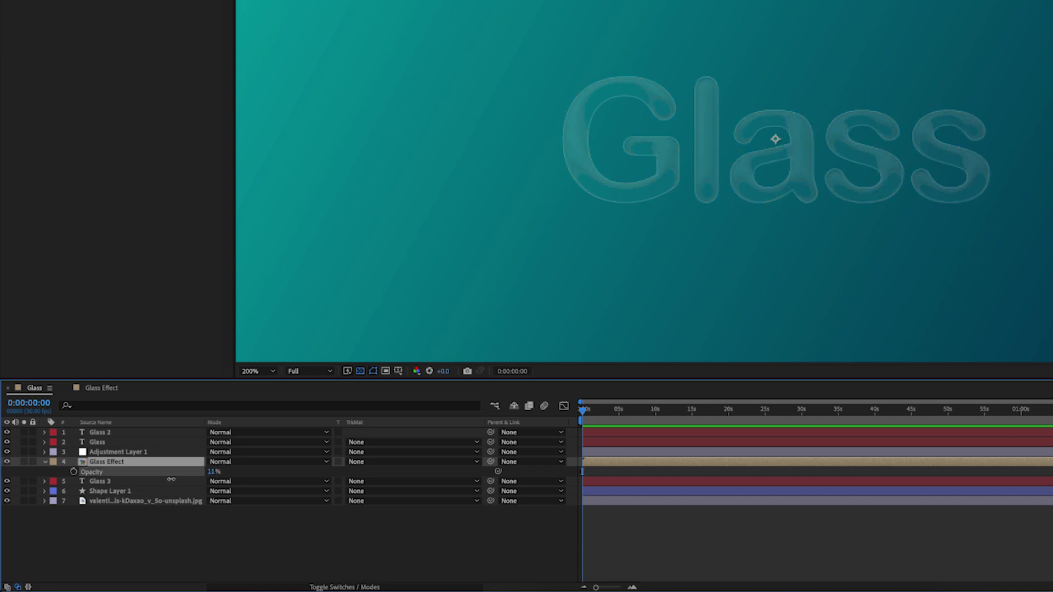
key(Return)
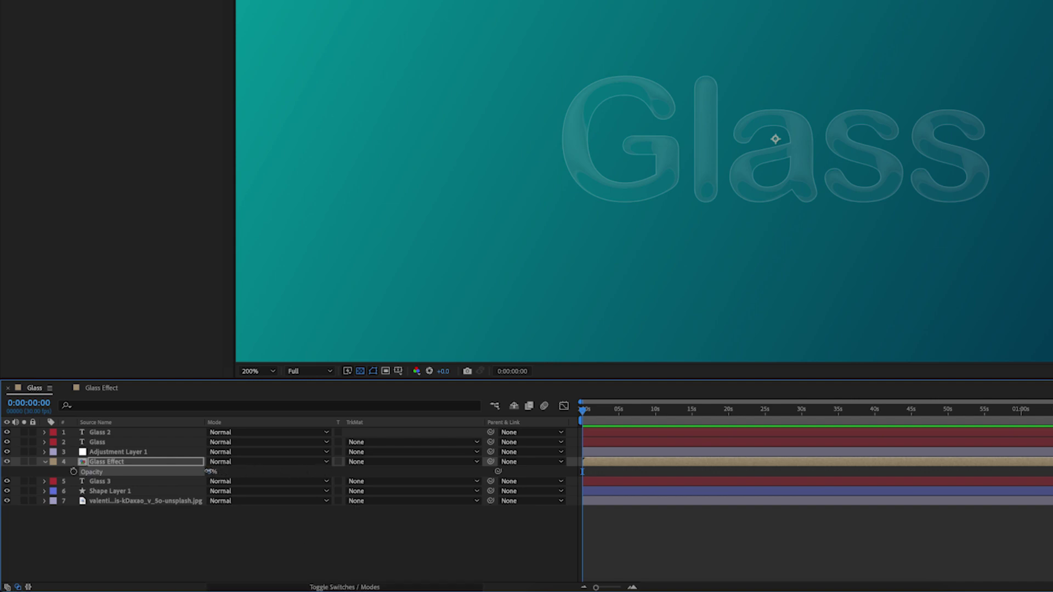
click(211, 473)
text(8)
key(Return)
Step: Move the palm-leaf photo layer up above the gradient Shape Layer 1
click(267, 537)
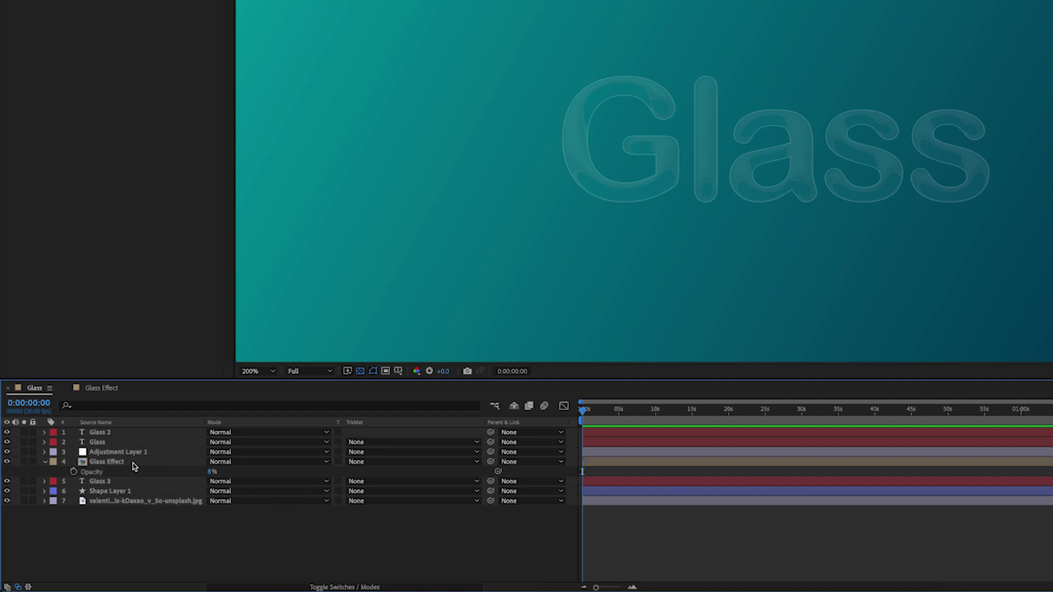
click(111, 501)
key(ctrl+bracketright)
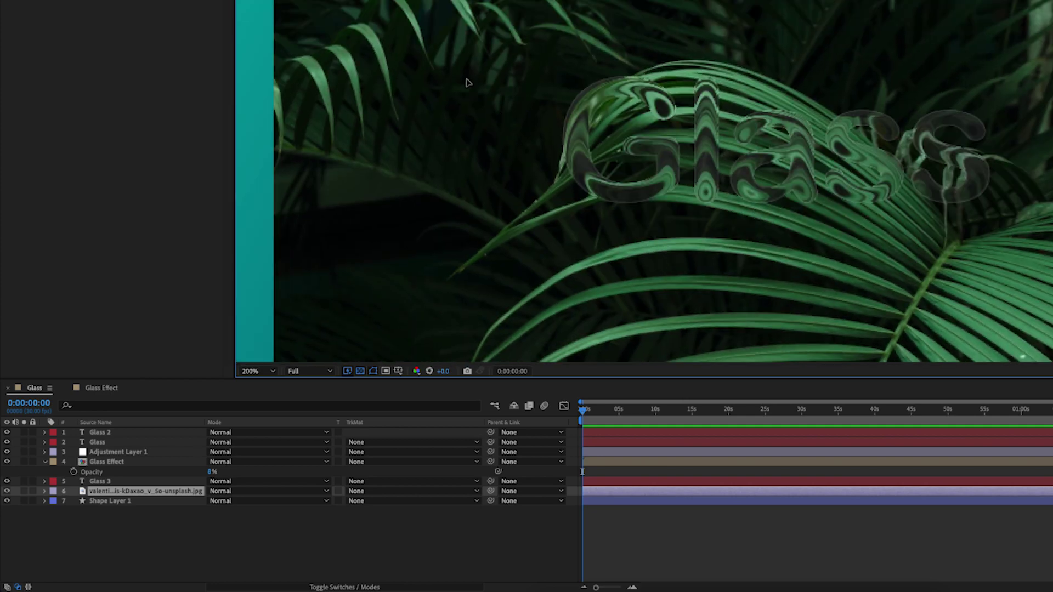
Step: Try moving the Glass 2 text up and left, then undo the move
scroll(472, 77, down, 1)
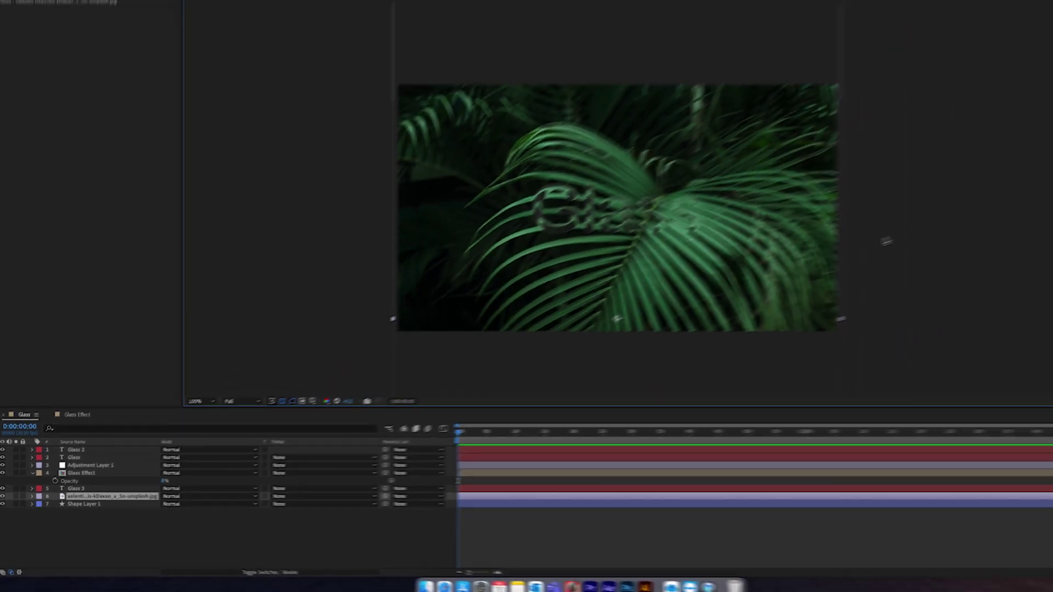
scroll(634, 248, up, 1)
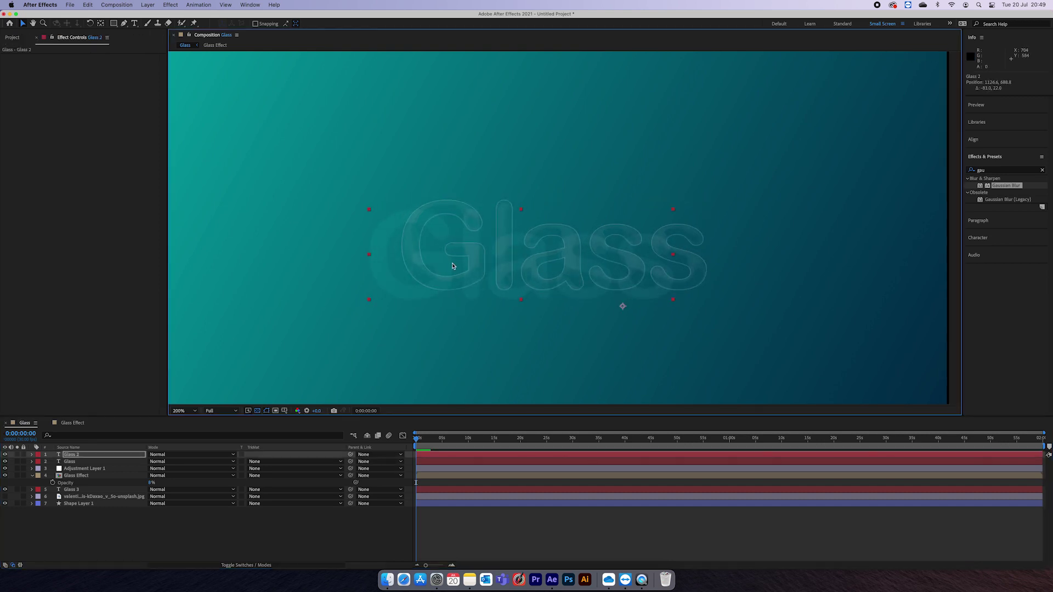
click(414, 263)
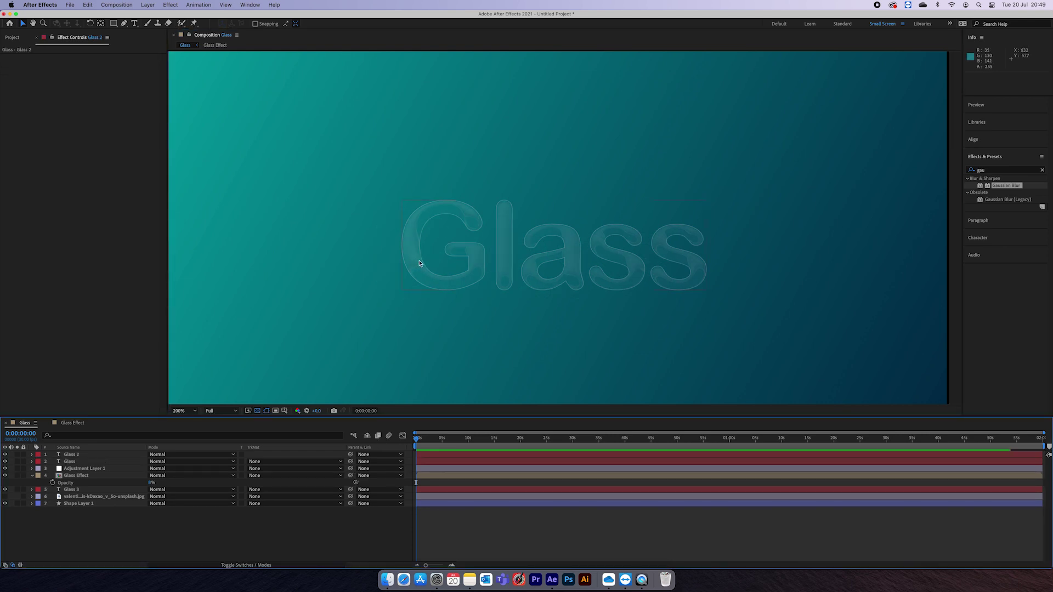
click(90, 460)
drag(416, 275, 404, 237)
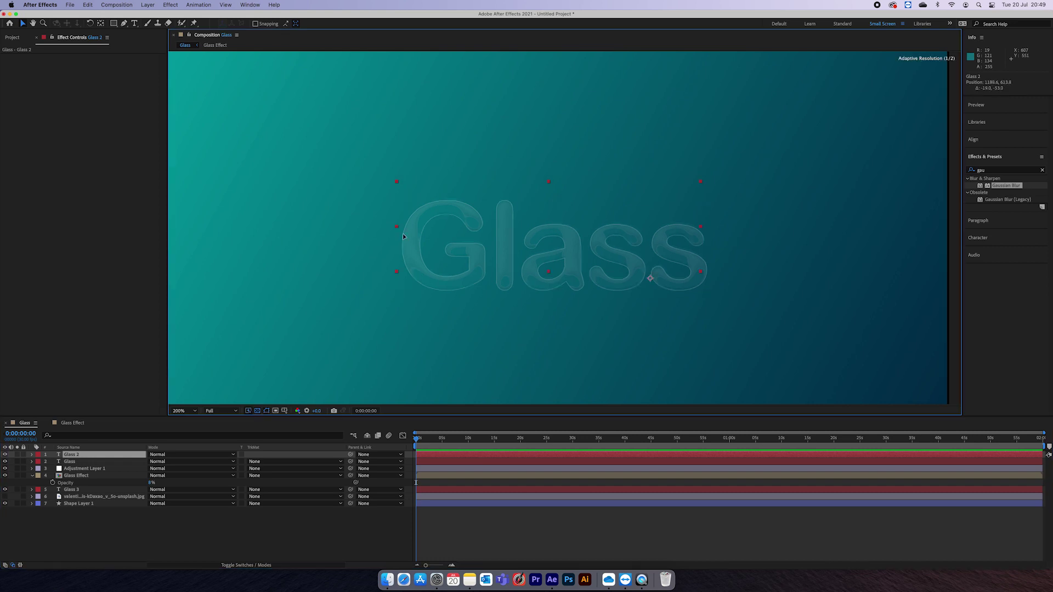
key(super+z)
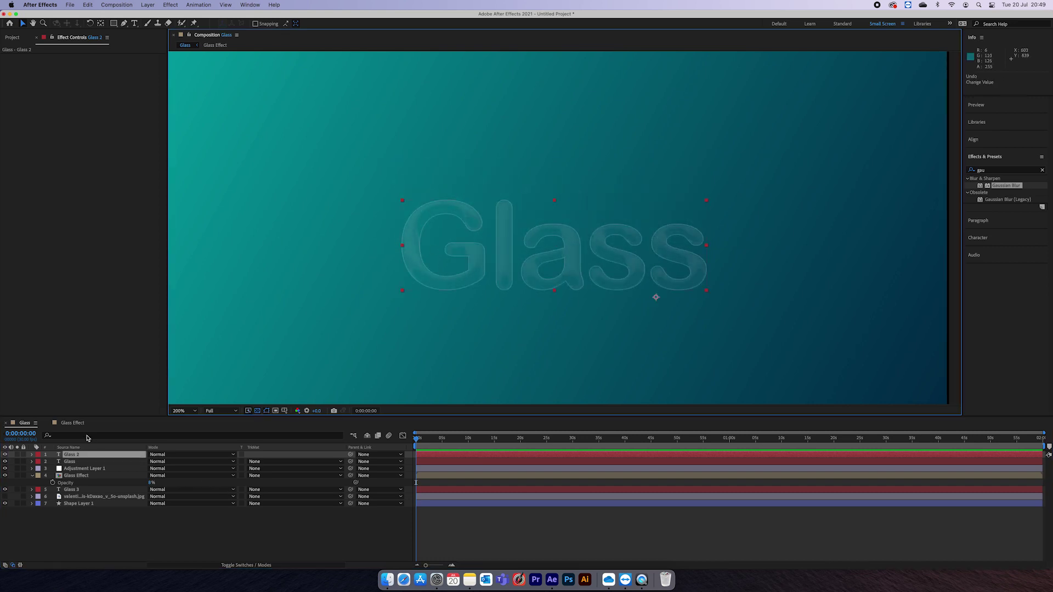
Step: Check the Glass Effect precomp, then select Adjustment Layer 1 and Glass Effect in the Glass comp
click(71, 425)
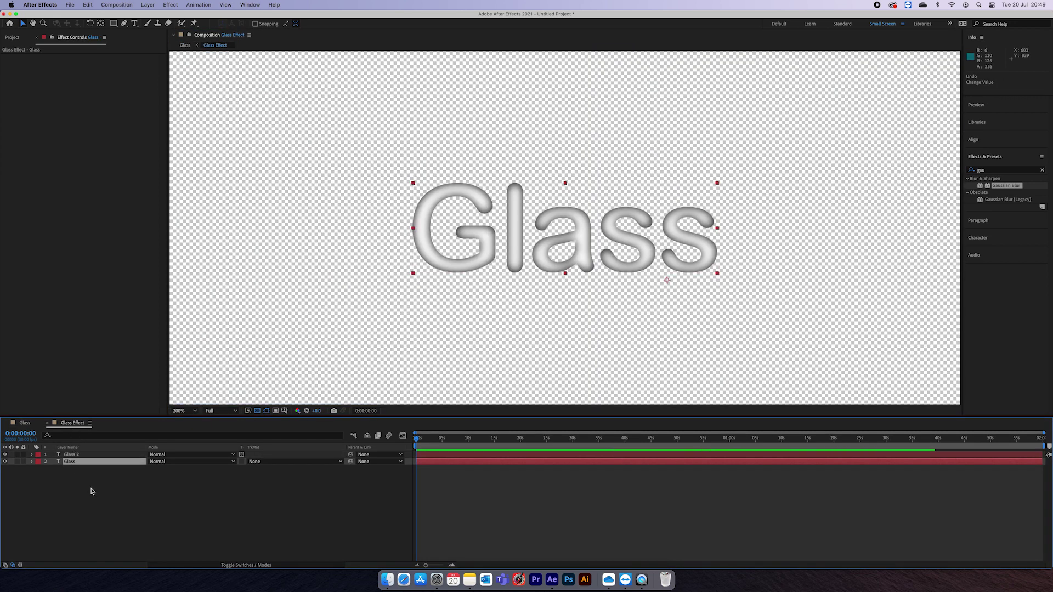
click(24, 422)
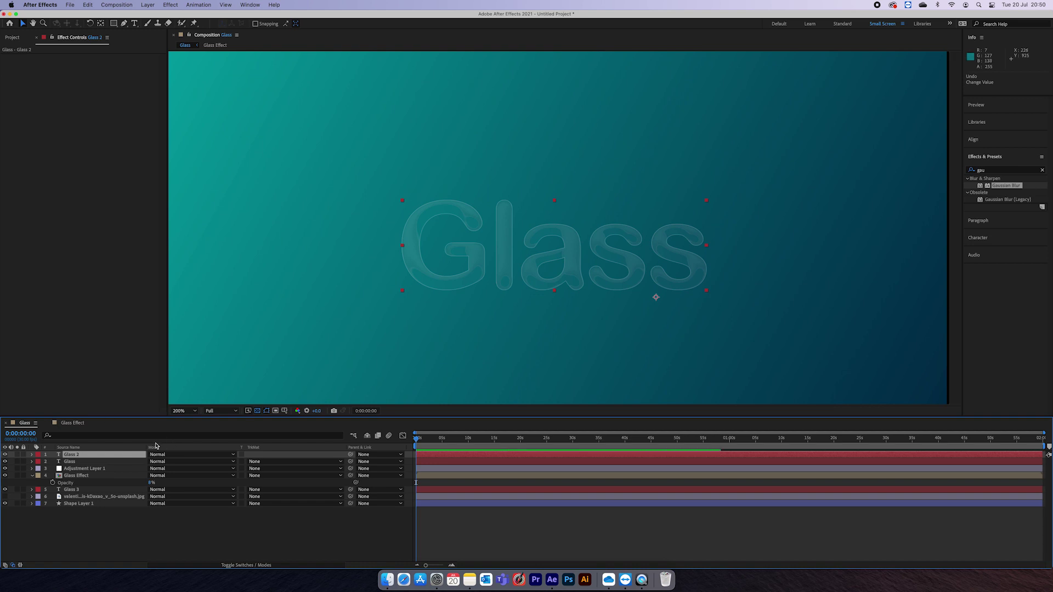
click(110, 467)
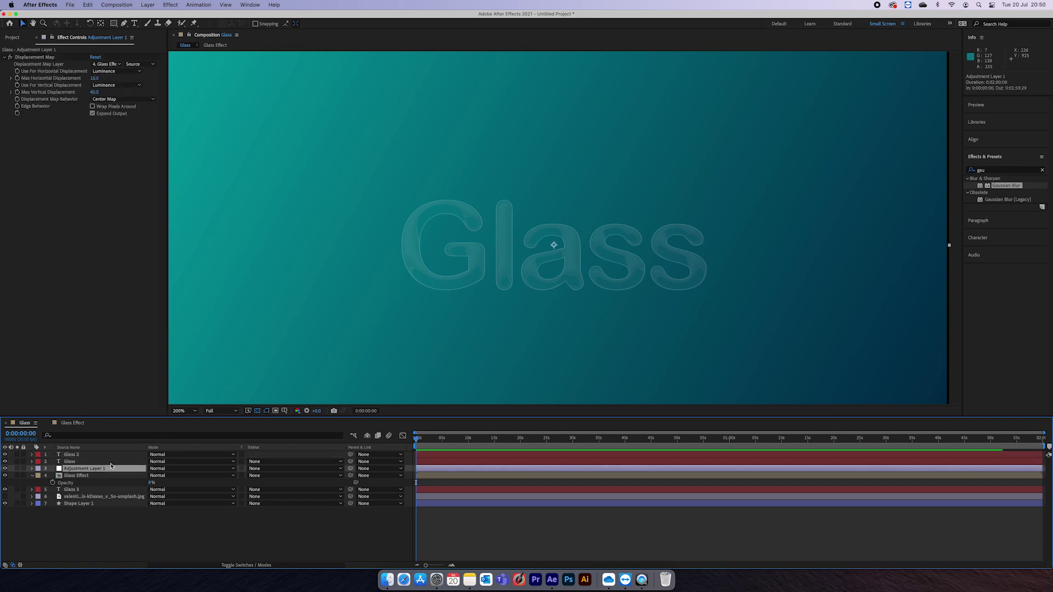
shift+click(75, 476)
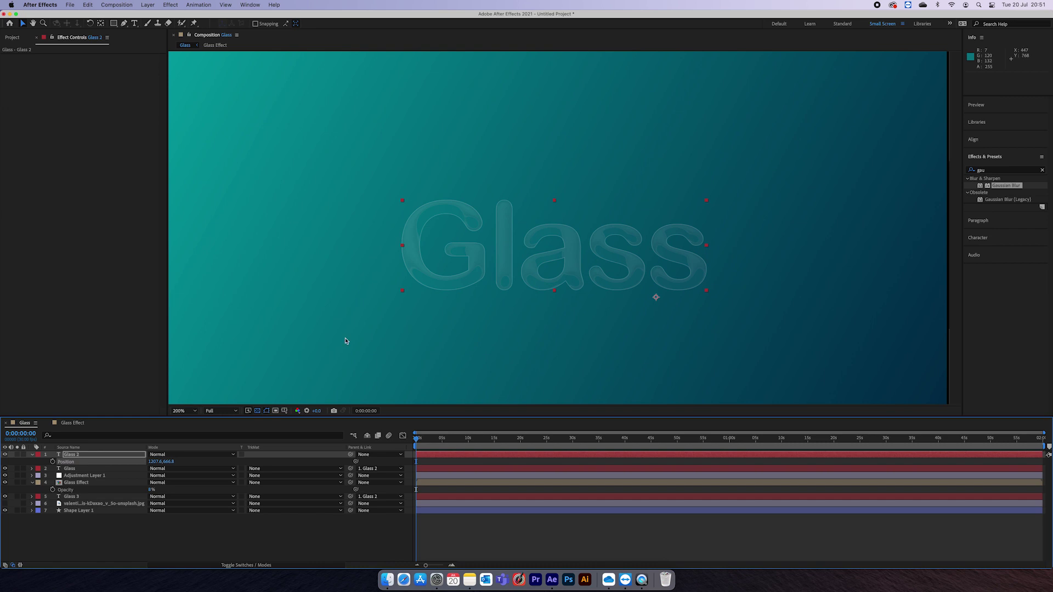
Step: In the Glass Effect precomp, lower Glass 2's Gaussian Blur blurriness from 40 to about 17.6
click(73, 424)
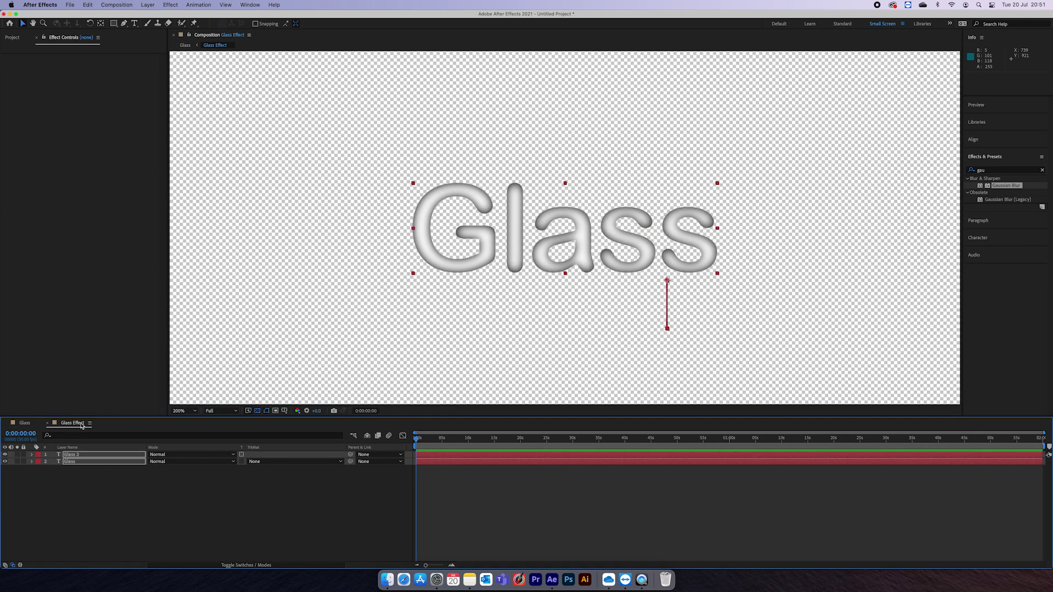
click(97, 475)
click(104, 456)
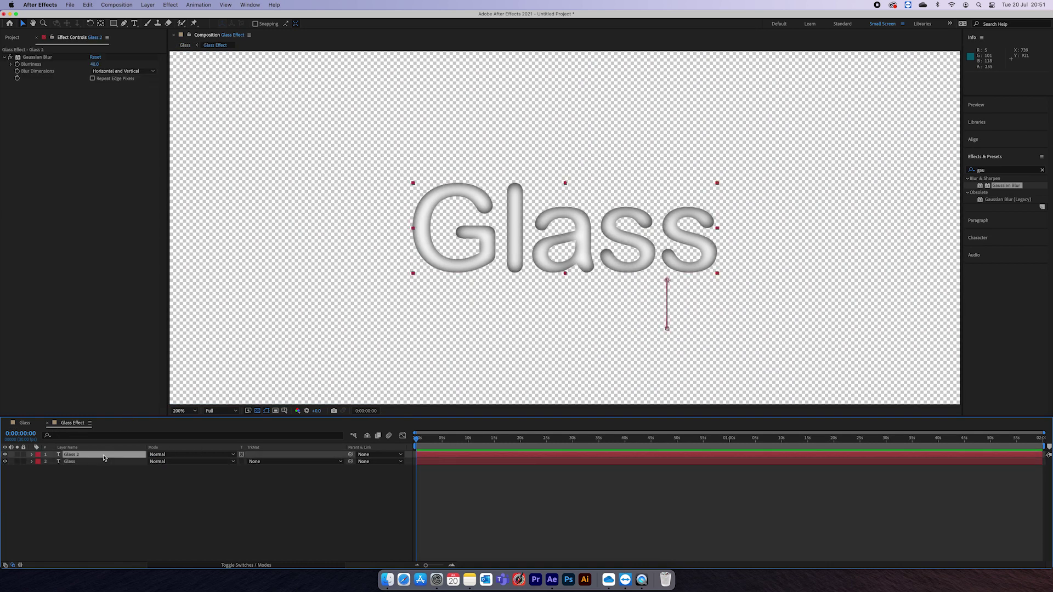
drag(94, 65, 21, 80)
click(44, 260)
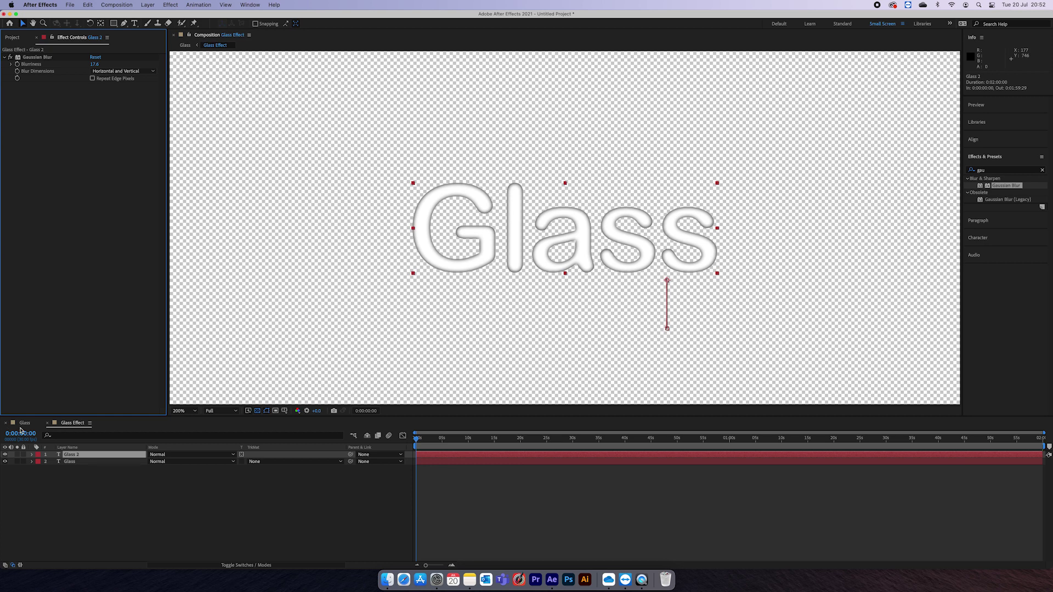
Step: Review the result in the Glass comp with the palm photo visible at 400% zoom
click(25, 424)
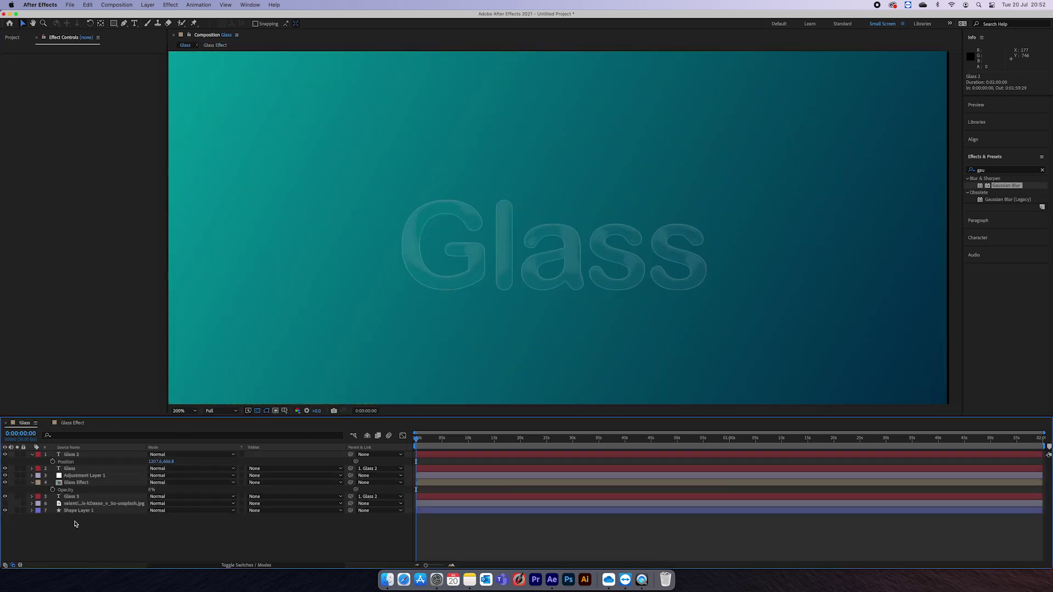
click(5, 504)
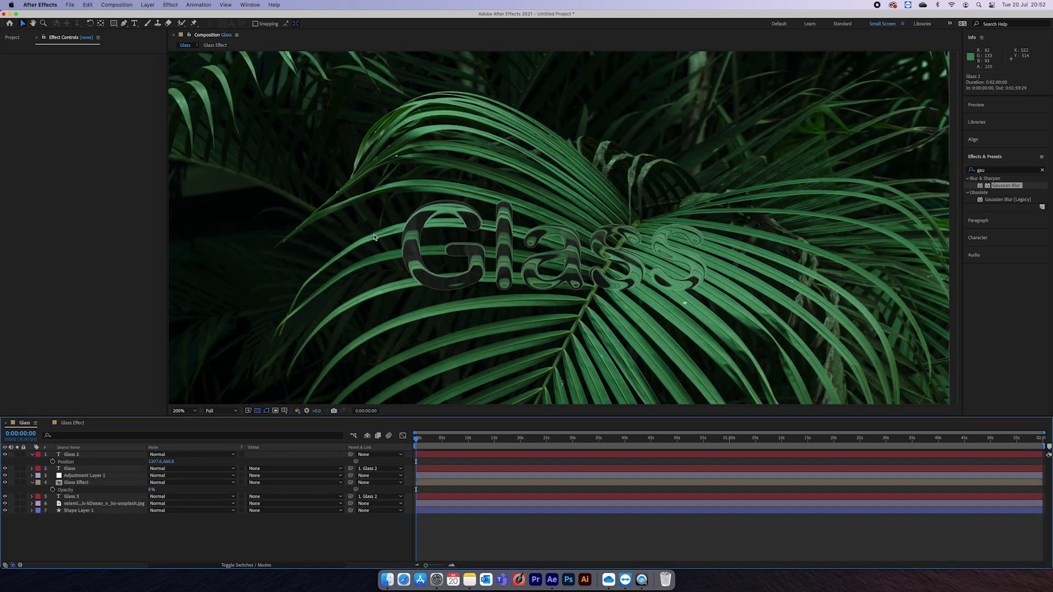
key(period)
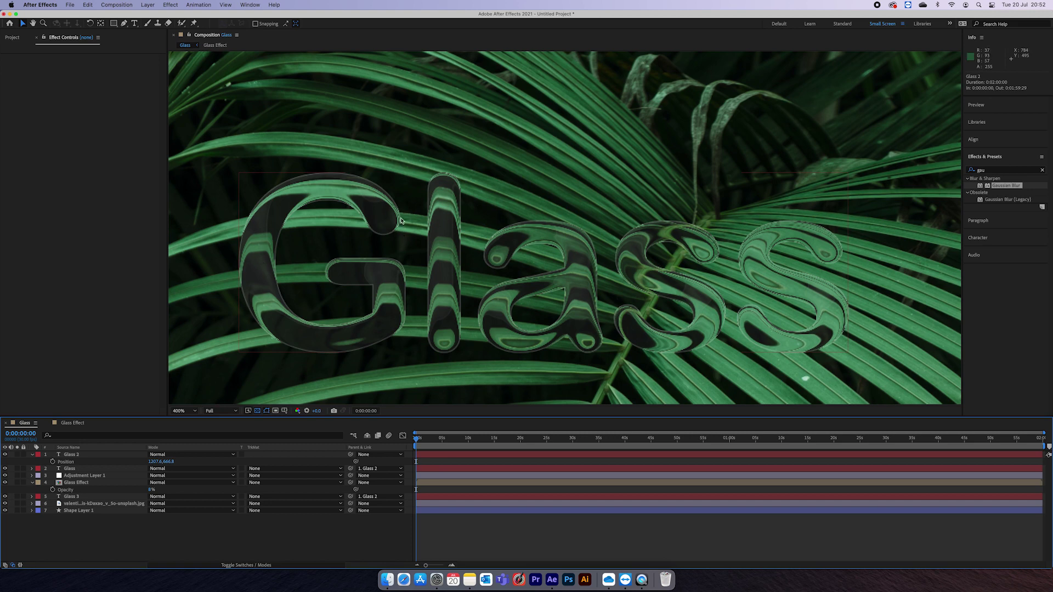
click(72, 423)
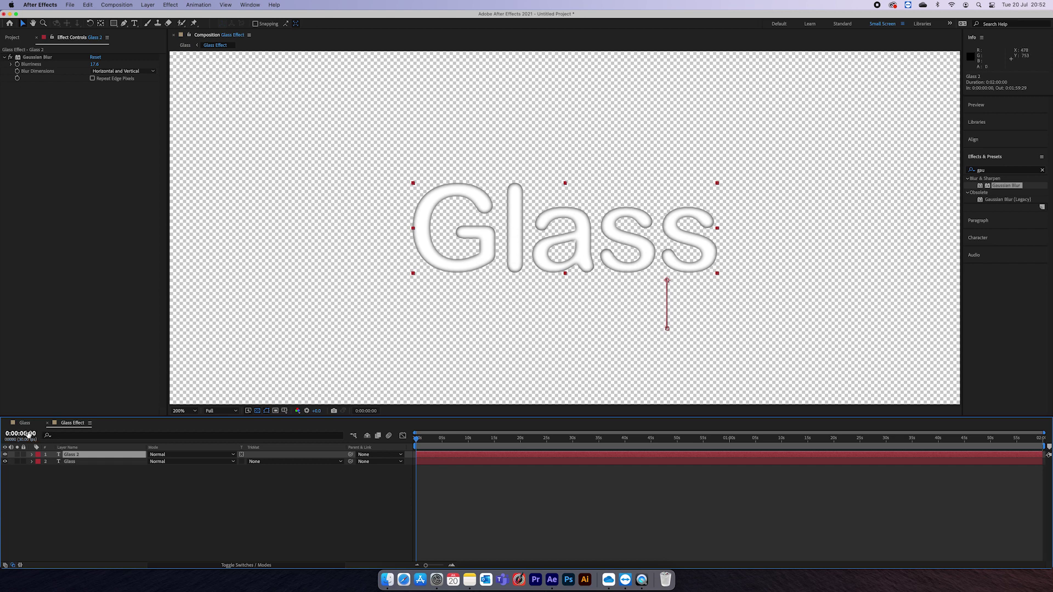
Step: Draw a diagonal line with the Pen tool across the text in the Glass Effect precomp
click(461, 377)
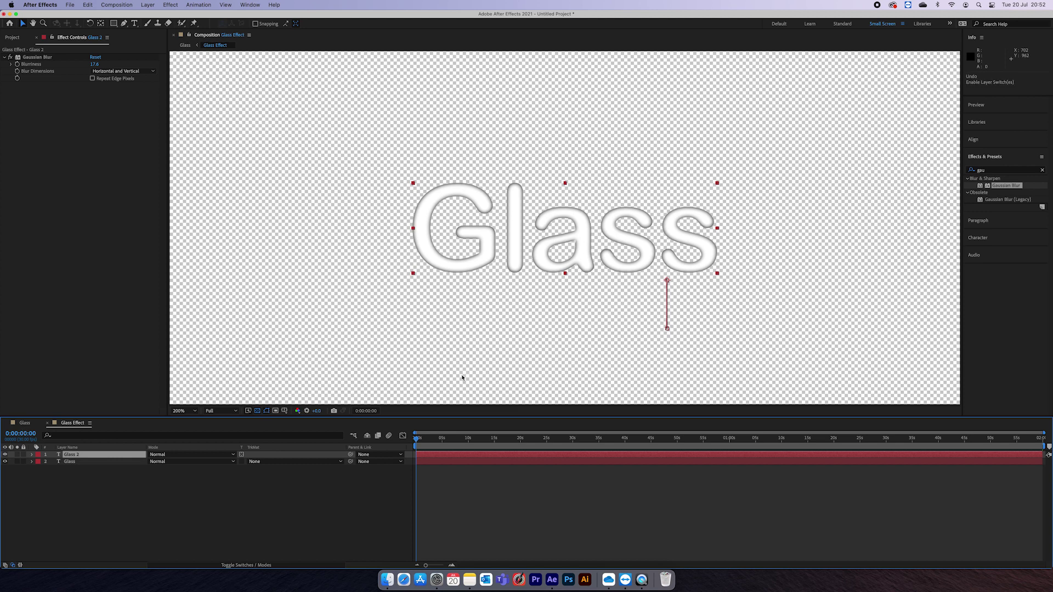
key(g)
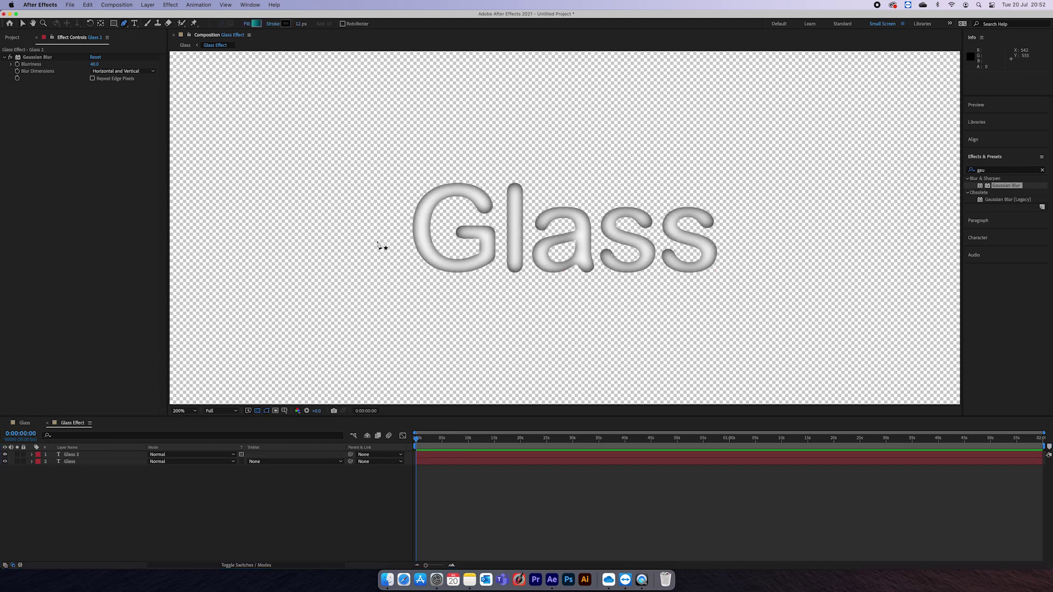
click(374, 192)
click(495, 313)
key(v)
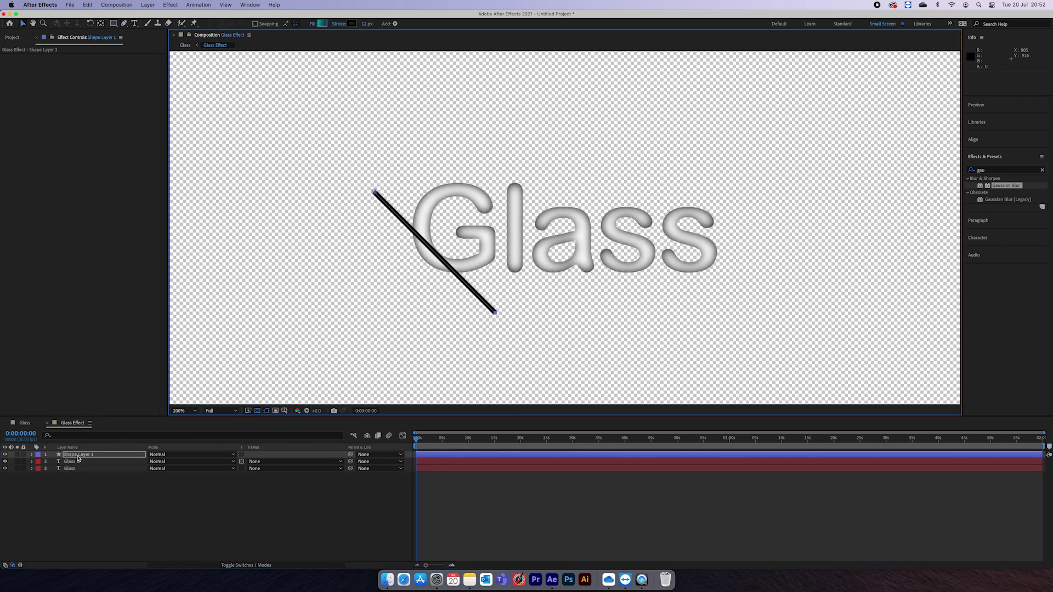
Step: Add a Repeater with 9 copies to the line and shift the stripes up-left over the text
click(31, 455)
click(341, 462)
click(356, 501)
drag(151, 531, 214, 536)
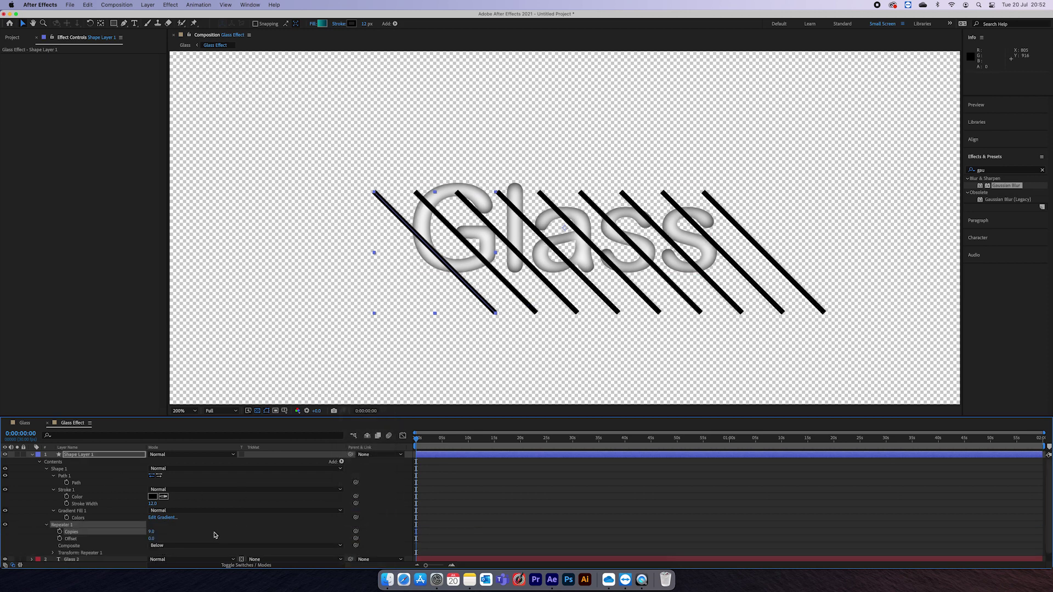
click(376, 301)
drag(439, 256, 426, 244)
Step: Blur the stripes with Gaussian Blur at about 35.9 and make a flipped duplicate
click(32, 455)
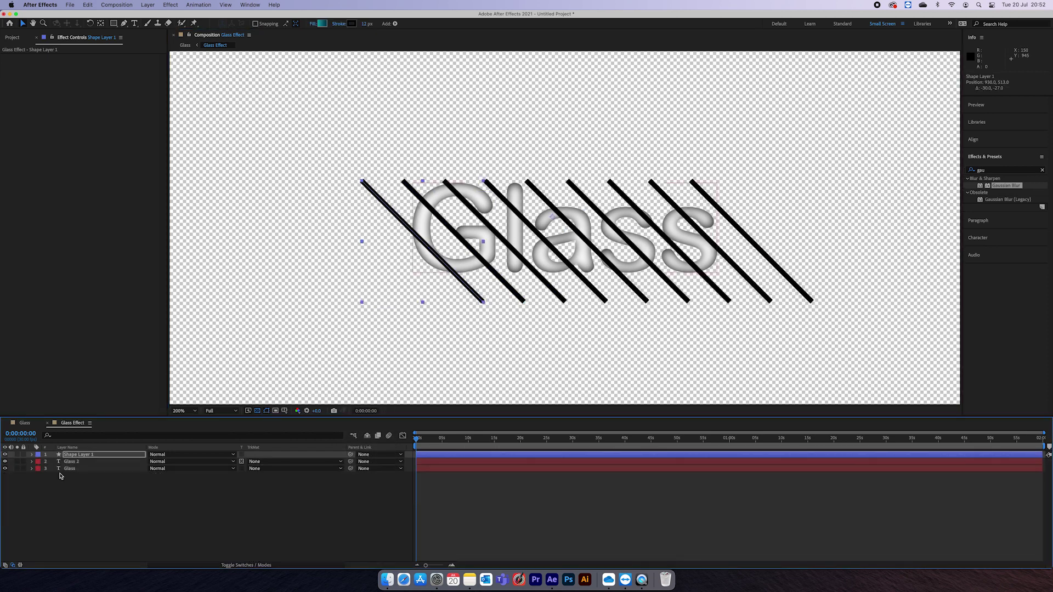
drag(1001, 187, 393, 207)
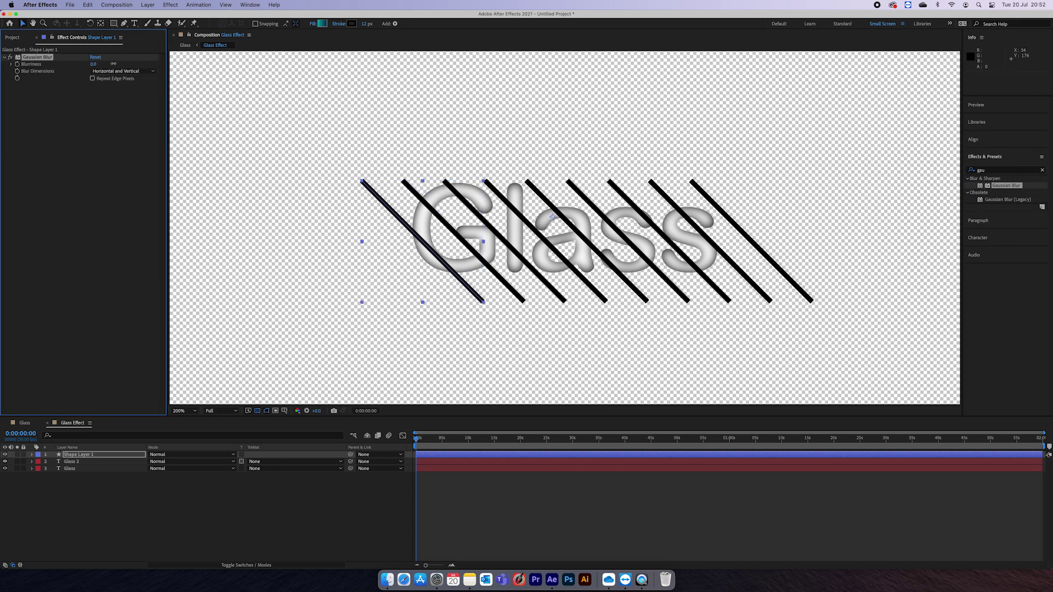
drag(113, 64, 241, 64)
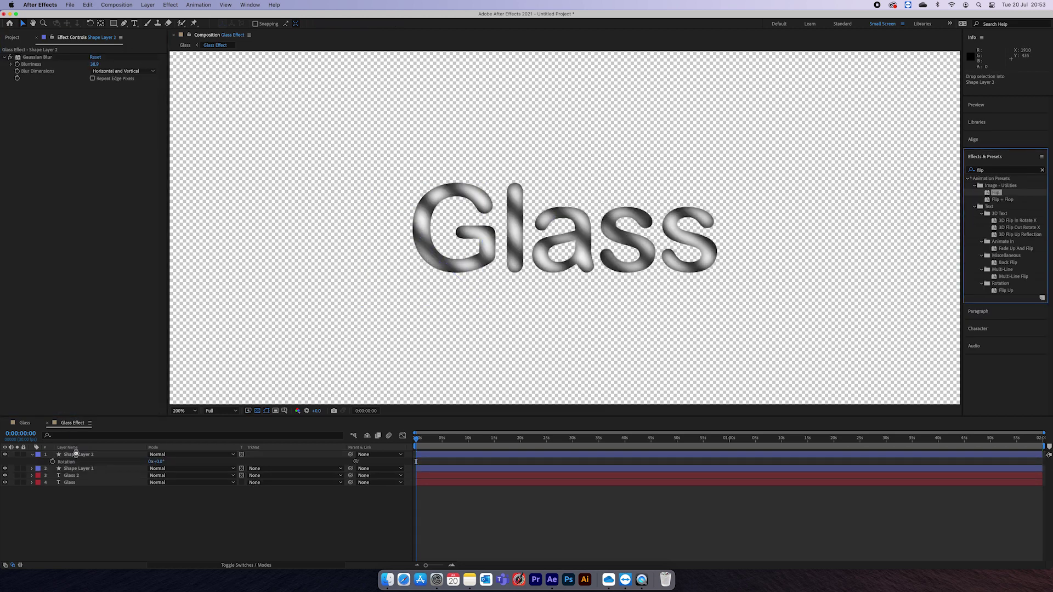
key(r)
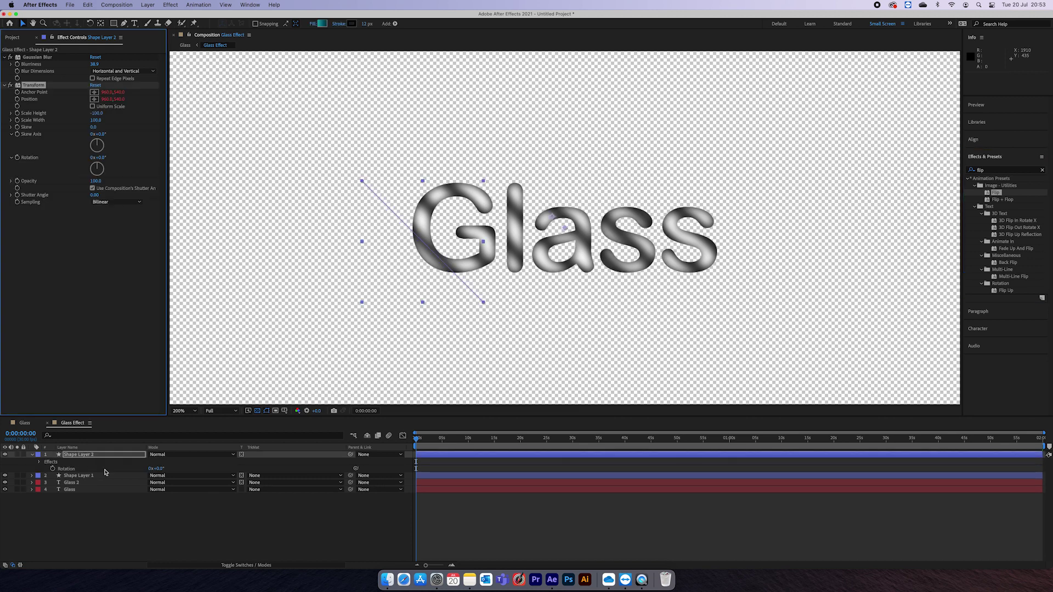
click(165, 521)
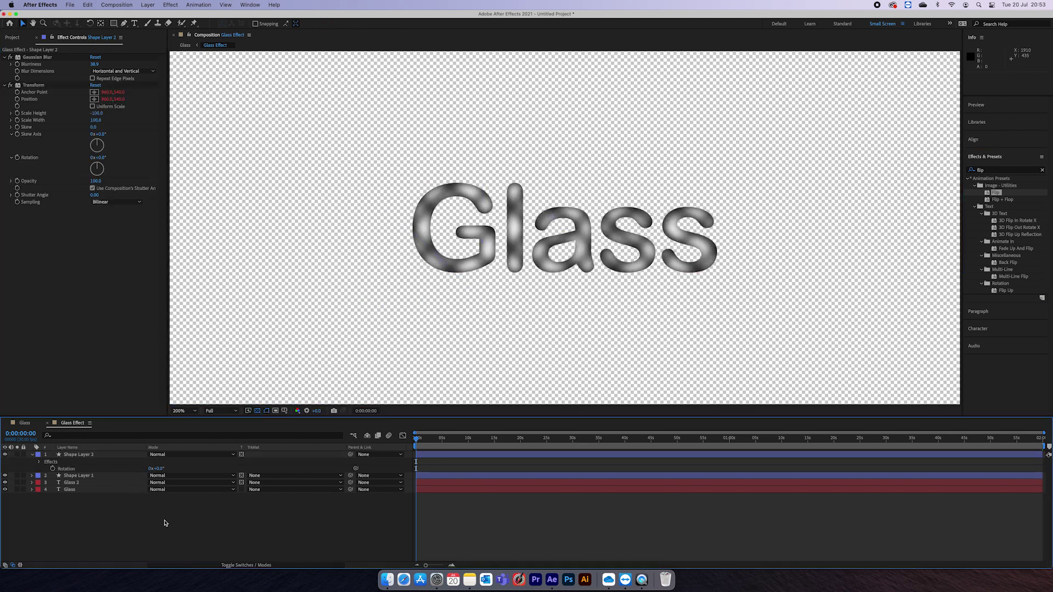
Step: Turn on the palm photo and stripes layers in the Glass comp and preview the rippling glass text
click(25, 422)
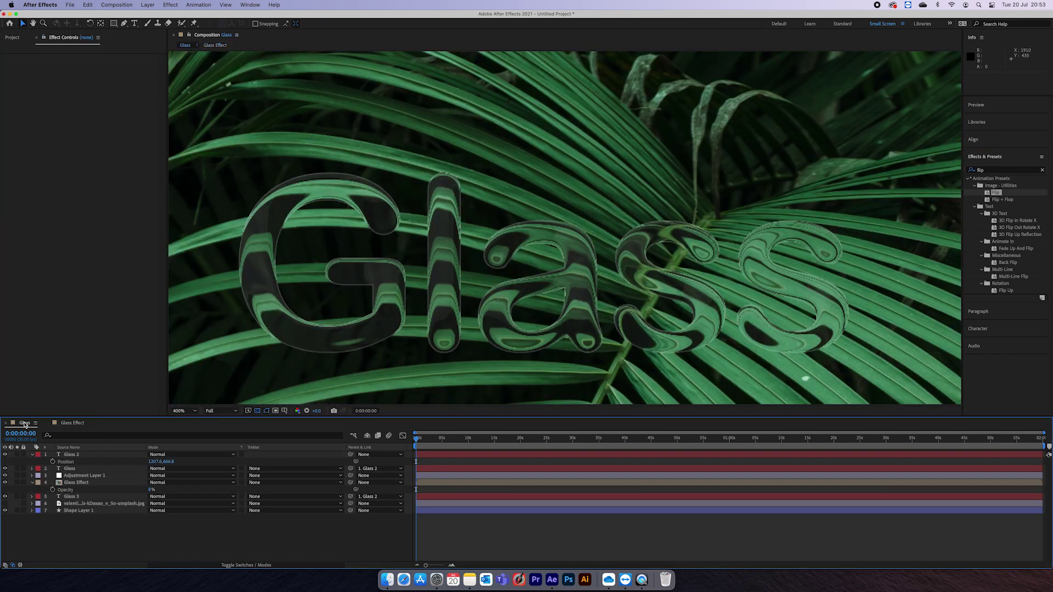
drag(5, 509, 5, 503)
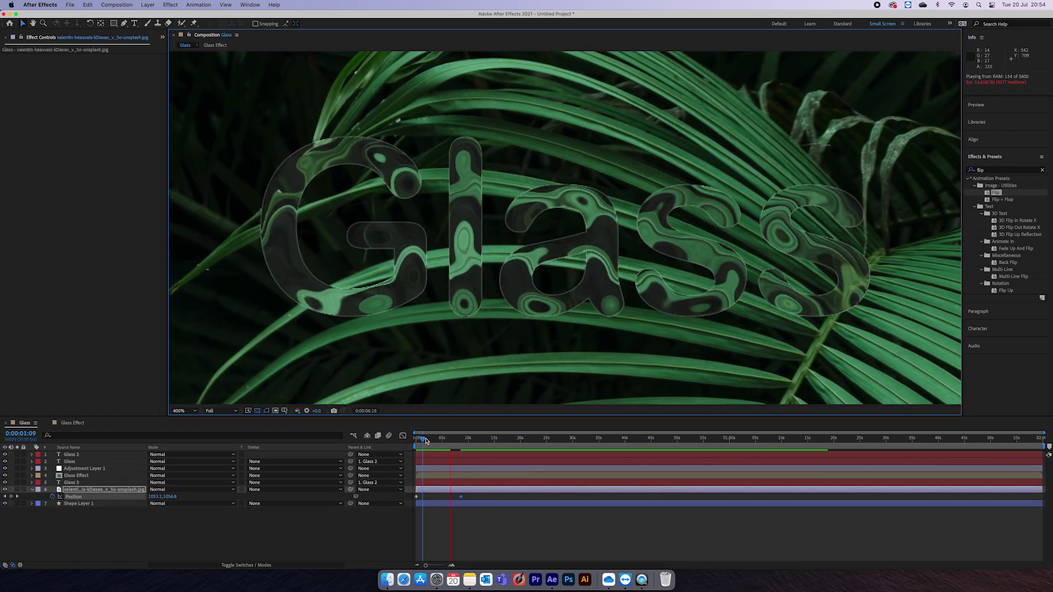
key(space)
key(space)
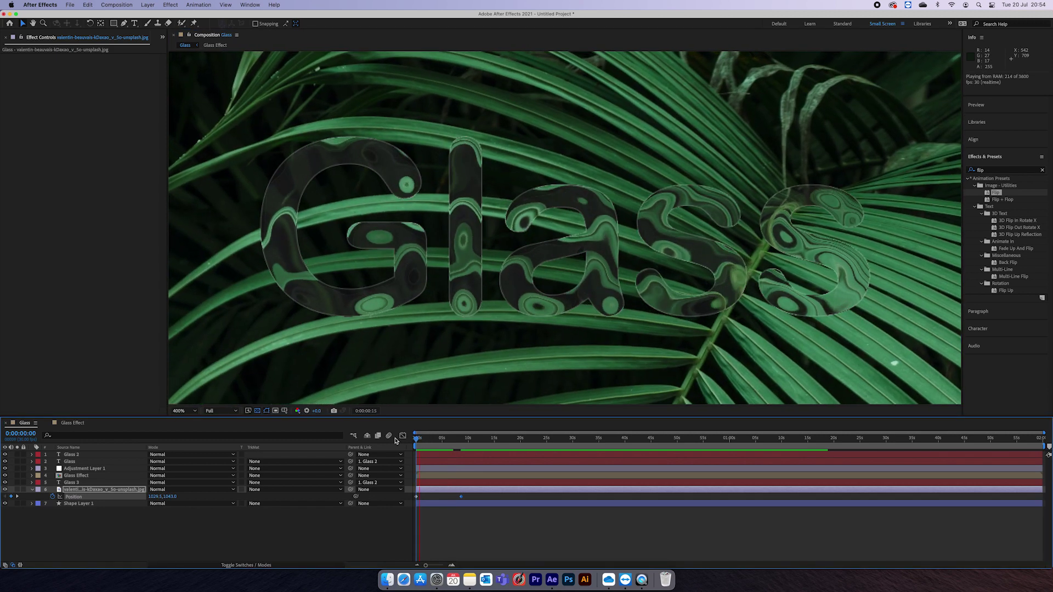